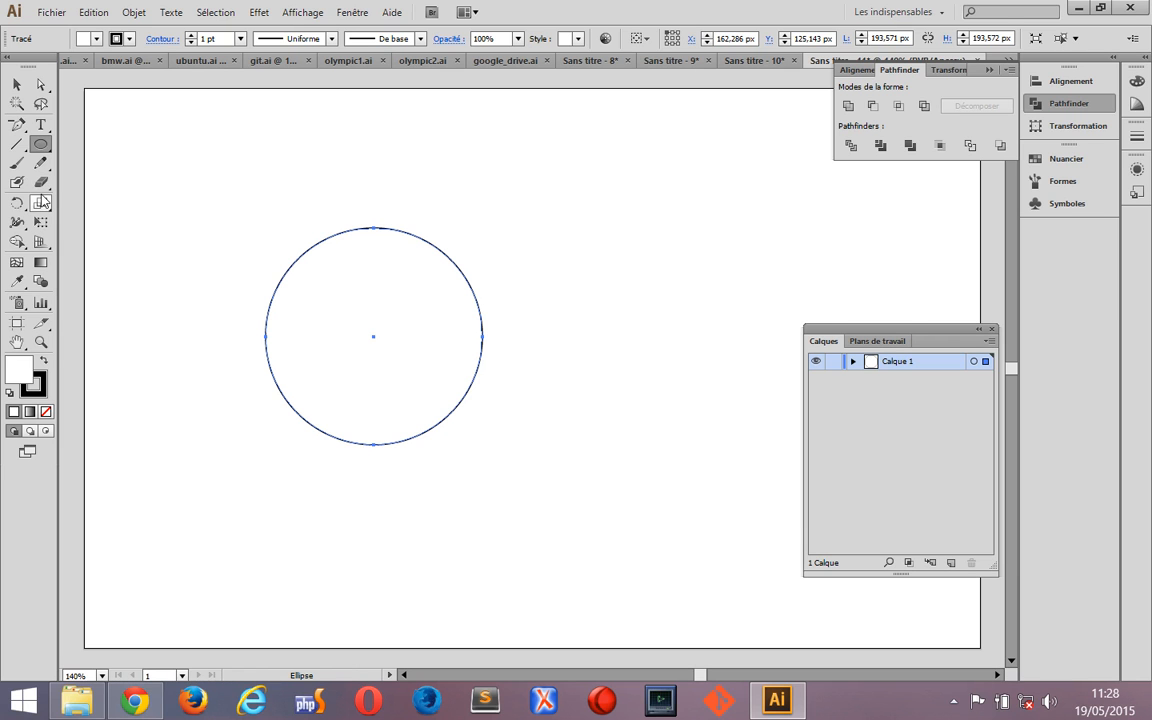
Make a concentric copy of the circle scaled uniformly to 70% and subtract it from the original to form a ring
left_click(42, 205)
double_click(42, 205)
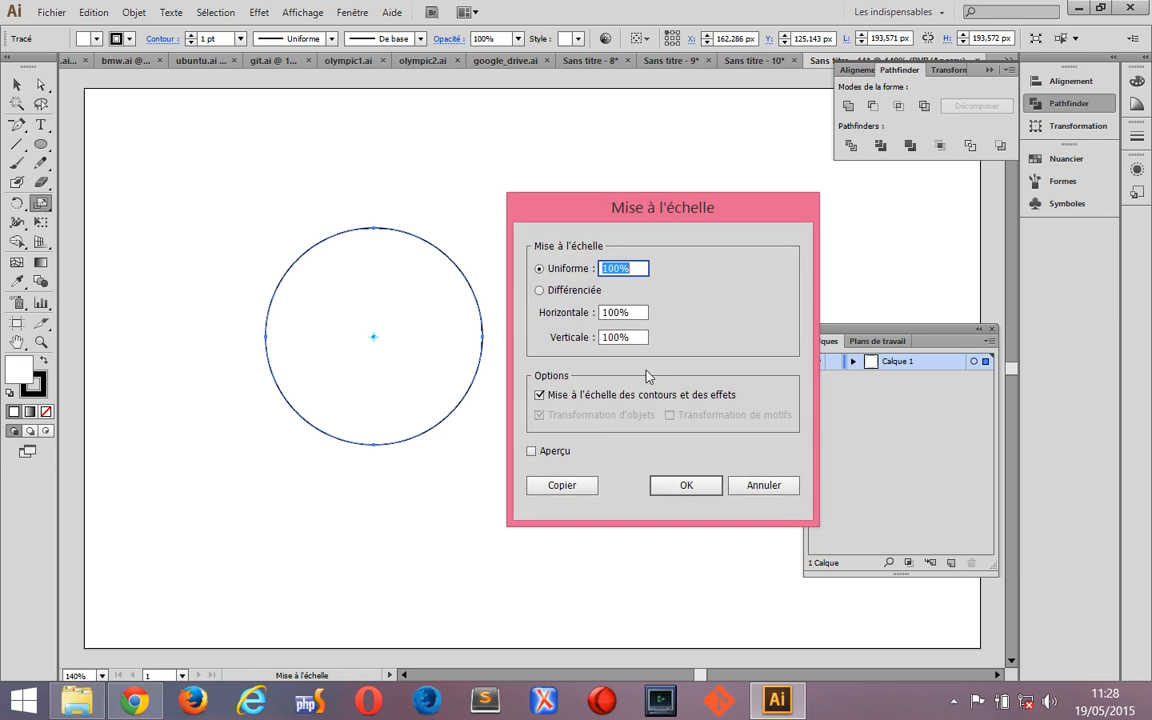
type("70")
left_click(578, 486)
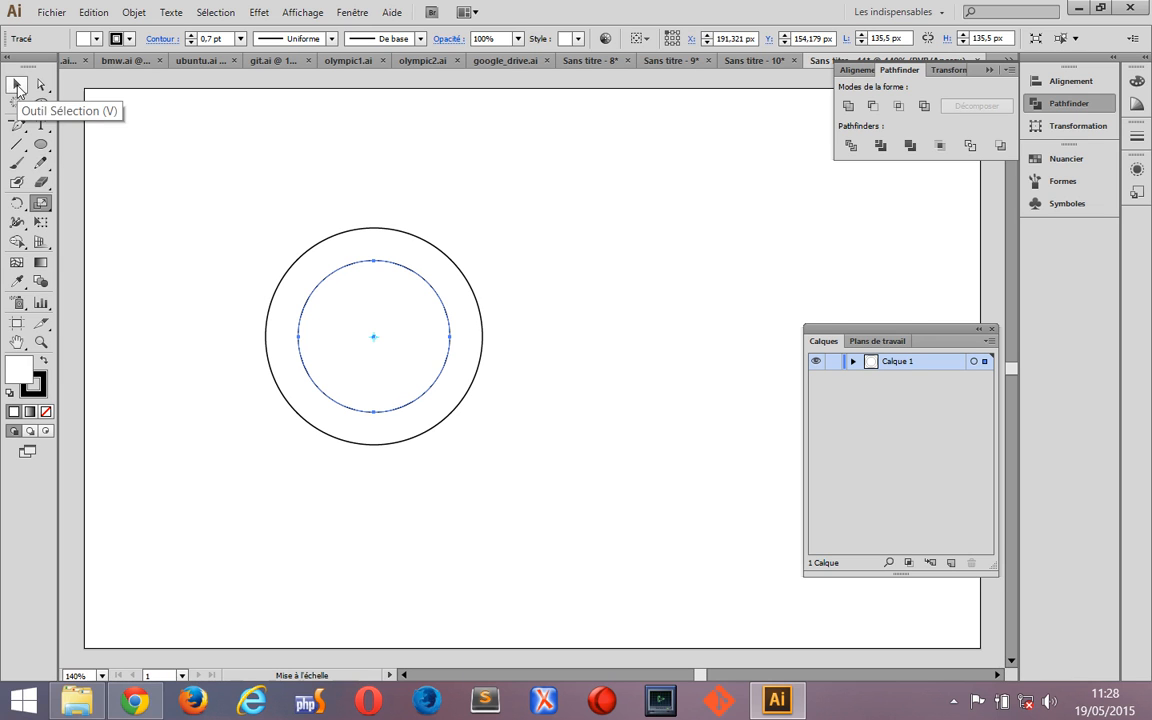
key("ctrl+a")
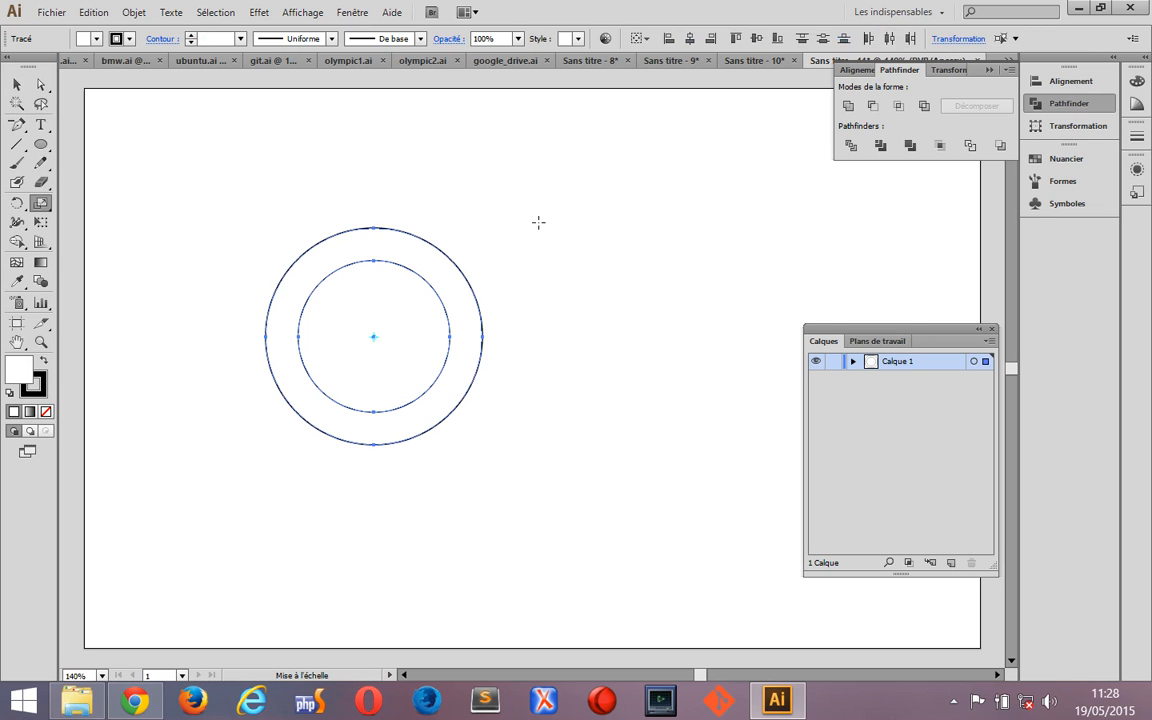
left_click(872, 105)
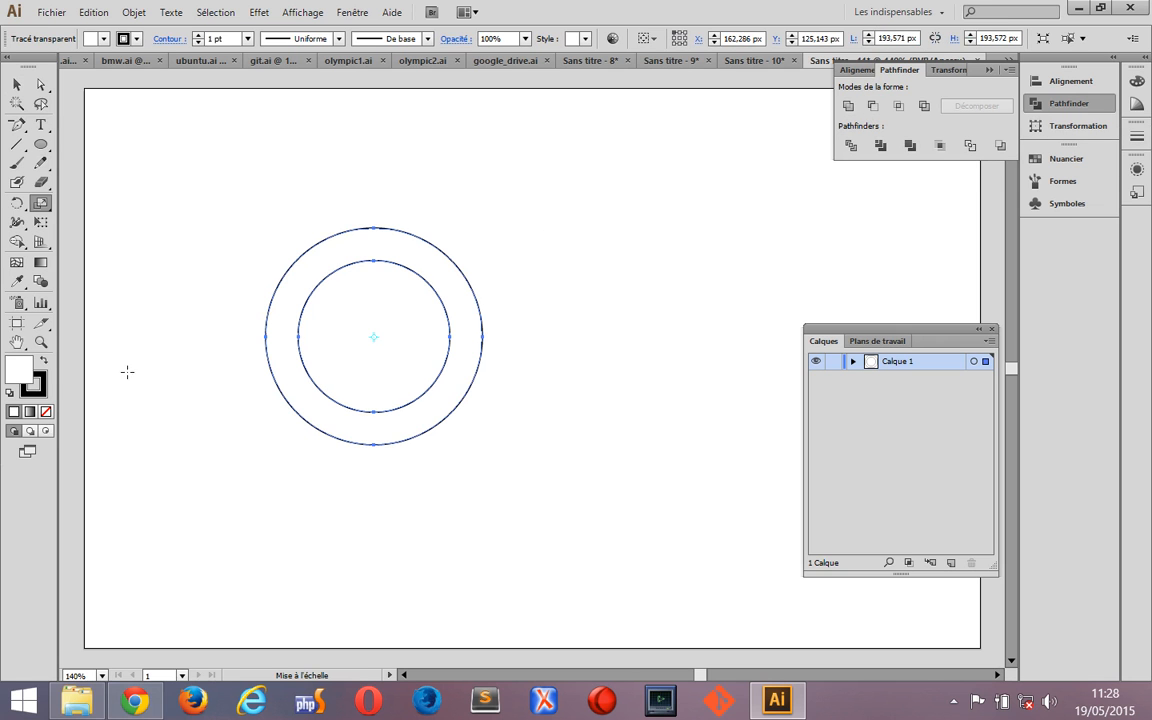
Change the ring's fill colour to a medium green
double_click(22, 374)
left_click(817, 316)
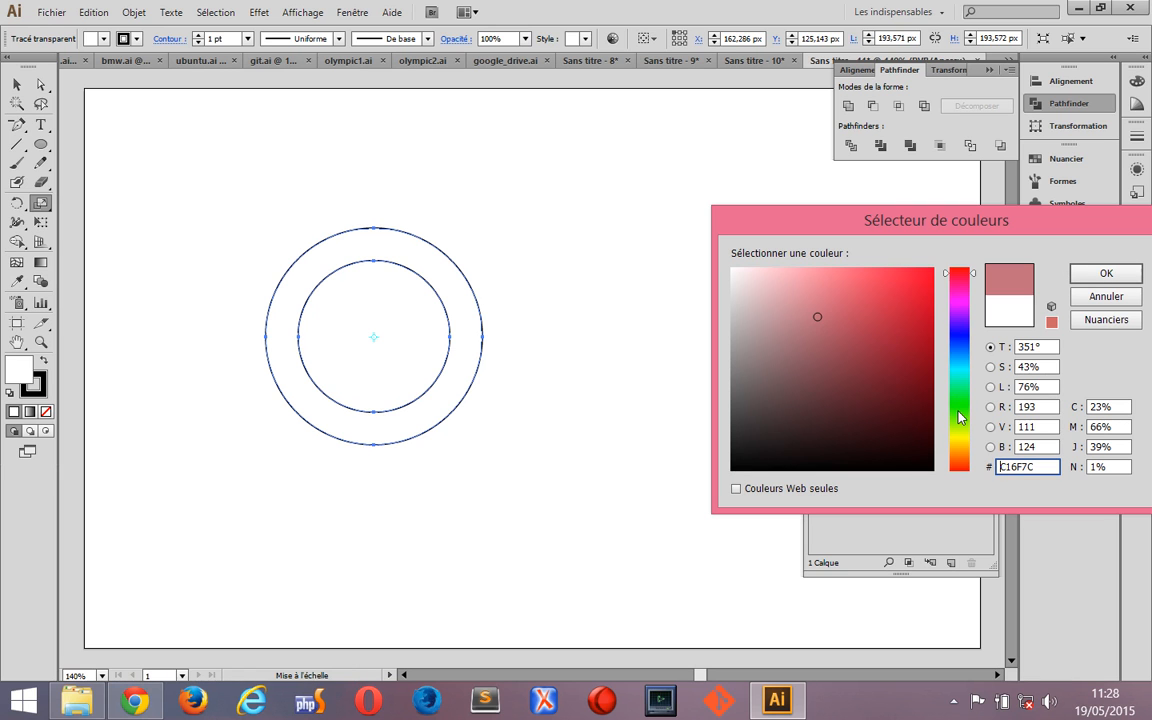
left_click(958, 411)
left_click(862, 292)
key("Return")
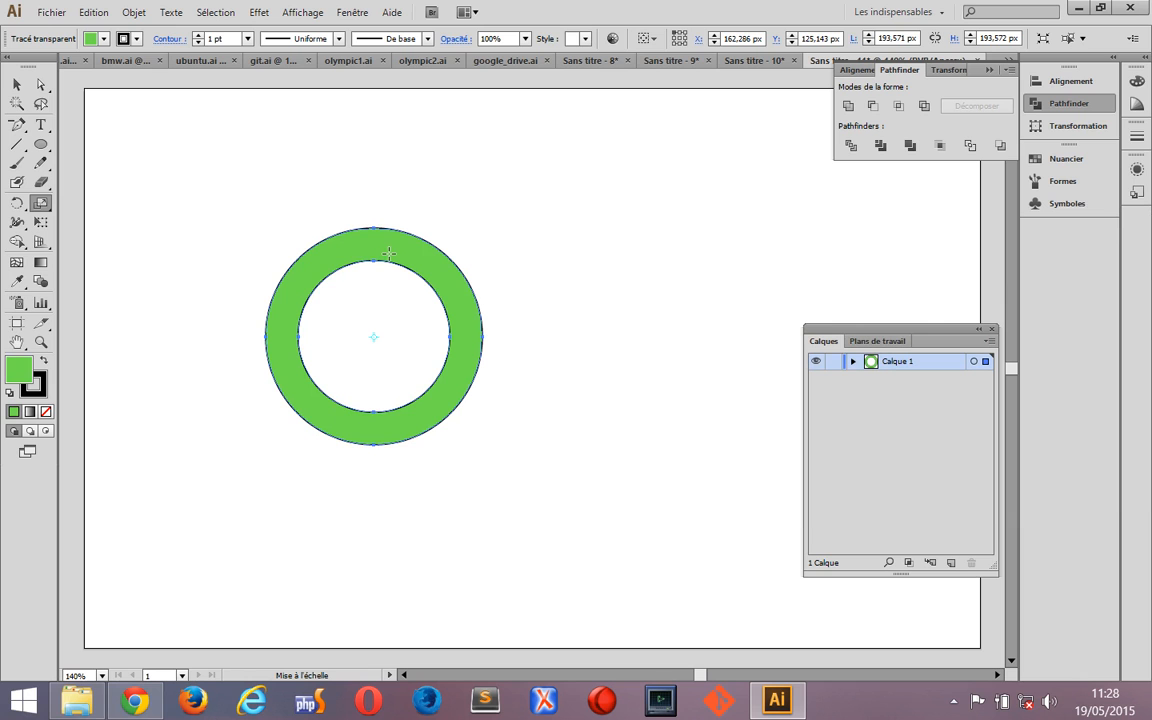
Duplicate the ring at 100% scale and move the copy about 220 px to the right, clear of the original
double_click(41, 203)
type("100")
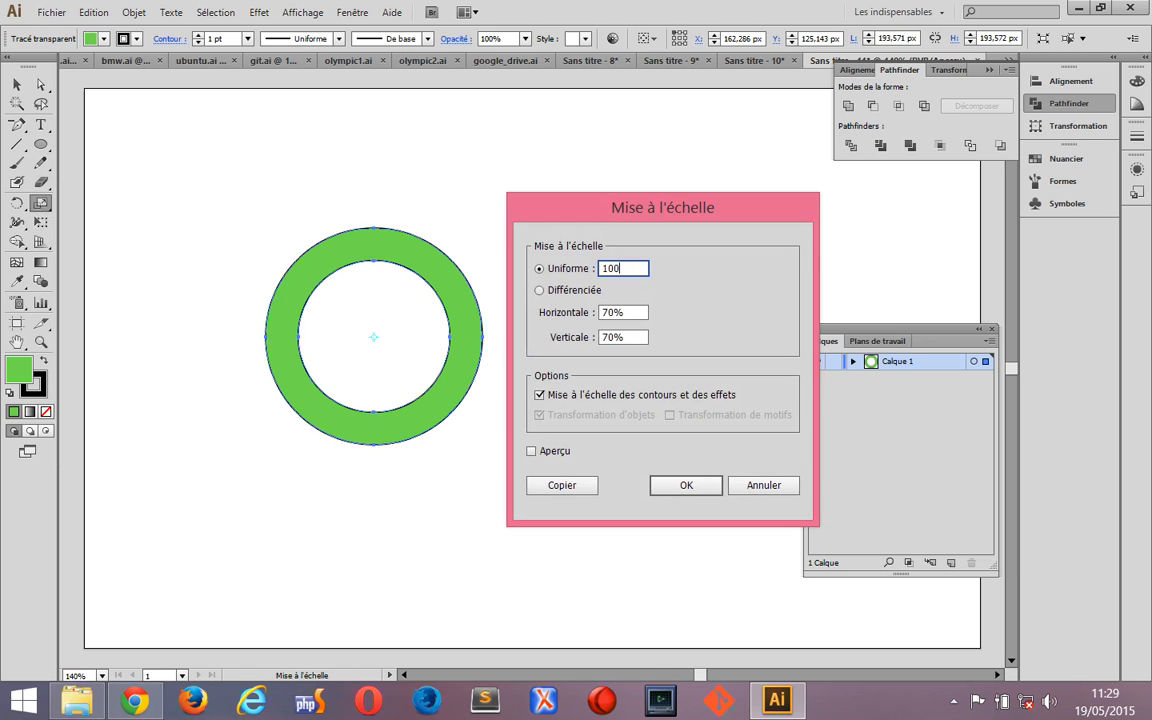
left_click(553, 484)
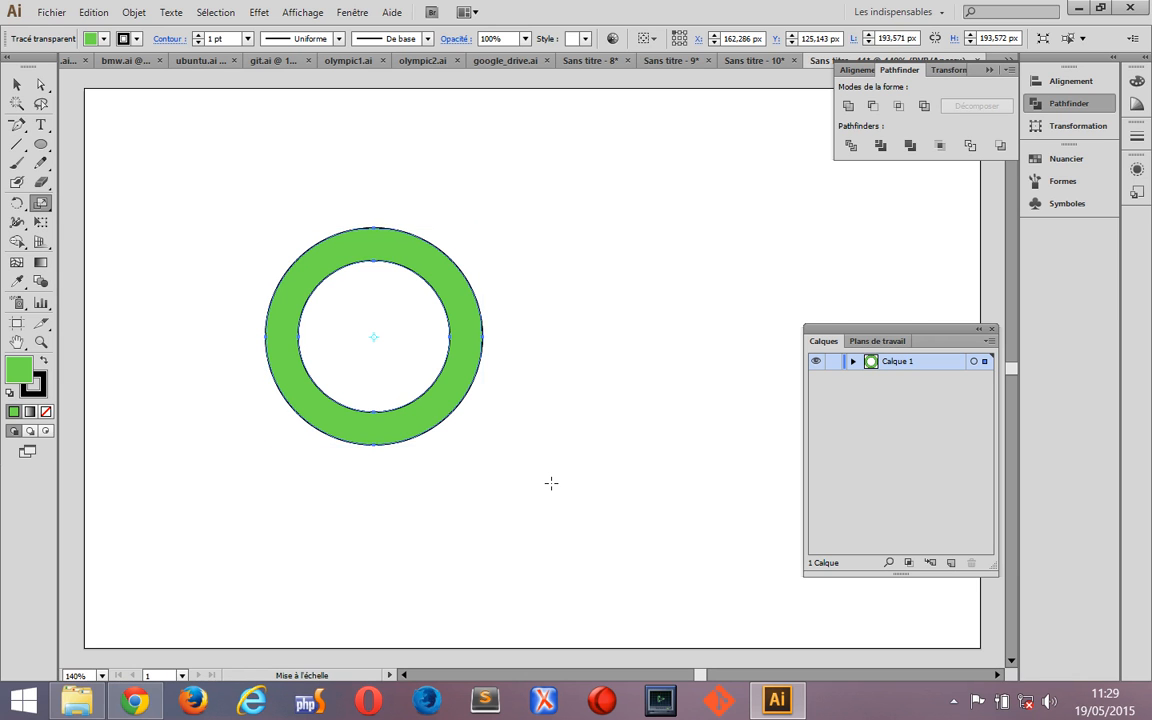
key("shift+Right")
key("shift+Right")
key("shift+Right")
key("shift+Right")
key("shift+Right")
key("shift+Right")
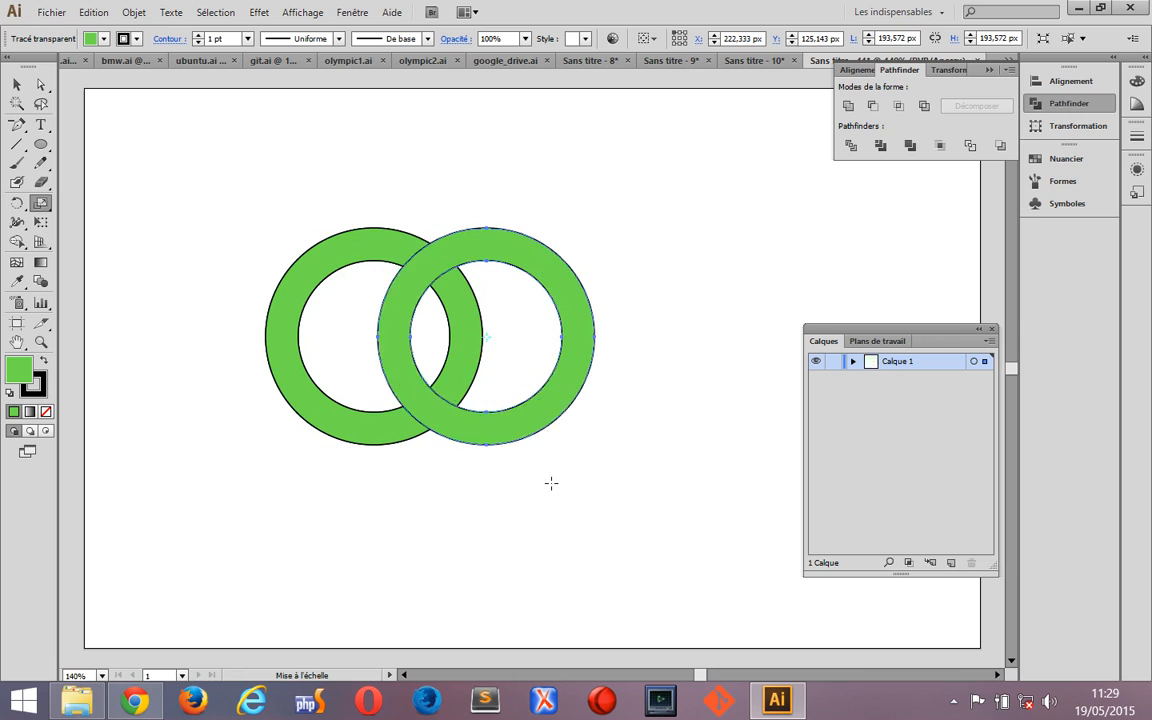
key("shift+Right")
key("shift+Right")
key("shift+Right")
key("shift+Right")
key("shift+Right")
key("shift+Right")
key("shift+Right")
key("shift+Right")
key("shift+Right")
key("shift+Right")
key("shift+Right")
key("shift+Right")
key("shift+Right")
key("shift+Right")
key("shift+Right")
key("shift+Right")
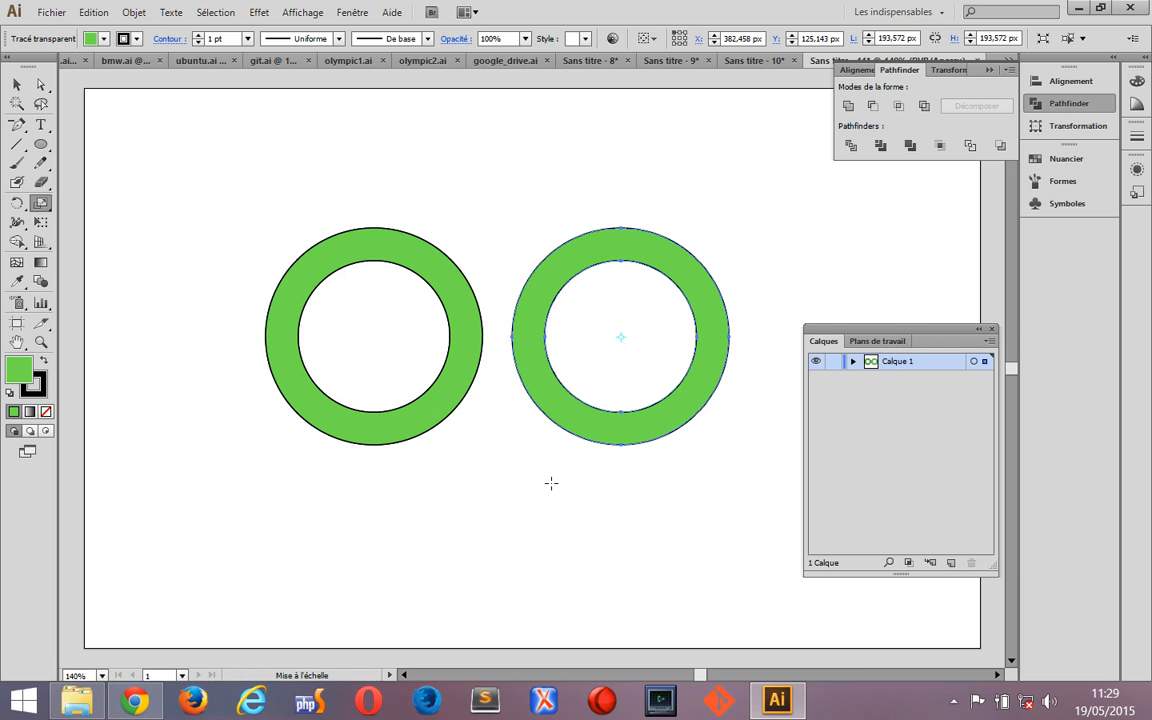
Duplicate the leftmost ring and move the copy about 440 px right so it forms the third ring of the row
left_click(16, 84)
left_click(408, 272)
key("alt+shift+Right")
key("shift+Right")
key("shift+Right")
key("shift+Right")
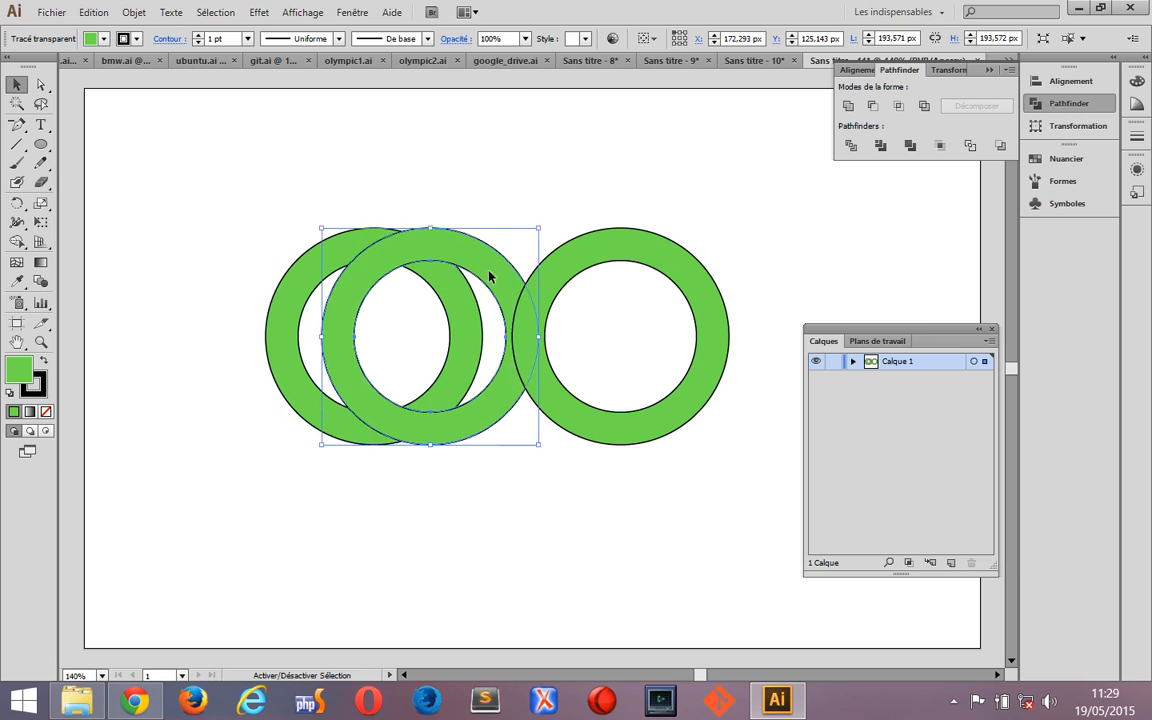
key("shift+Right")
key("shift+Right")
key("shift+Right")
key("shift+Right")
key("shift+Right")
key("shift+Right")
key("shift+Right")
key("shift+Right")
key("shift+Right")
key("shift+Right")
key("shift+Right")
key("shift+Right")
key("shift+Right")
key("shift+Right")
key("shift+Right")
key("shift+Right")
key("shift+Right")
key("shift+Right")
key("shift+Right")
key("shift+Right")
key("shift+Right")
key("shift+Right")
key("shift+Right")
key("shift+Right")
key("shift+Right")
key("shift+Right")
key("shift+Right")
key("shift+Right")
key("shift+Right")
key("shift+Right")
key("shift+Right")
key("shift+Right")
key("shift+Right")
key("shift+Right")
key("shift+Right")
key("shift+Right")
key("shift+Right")
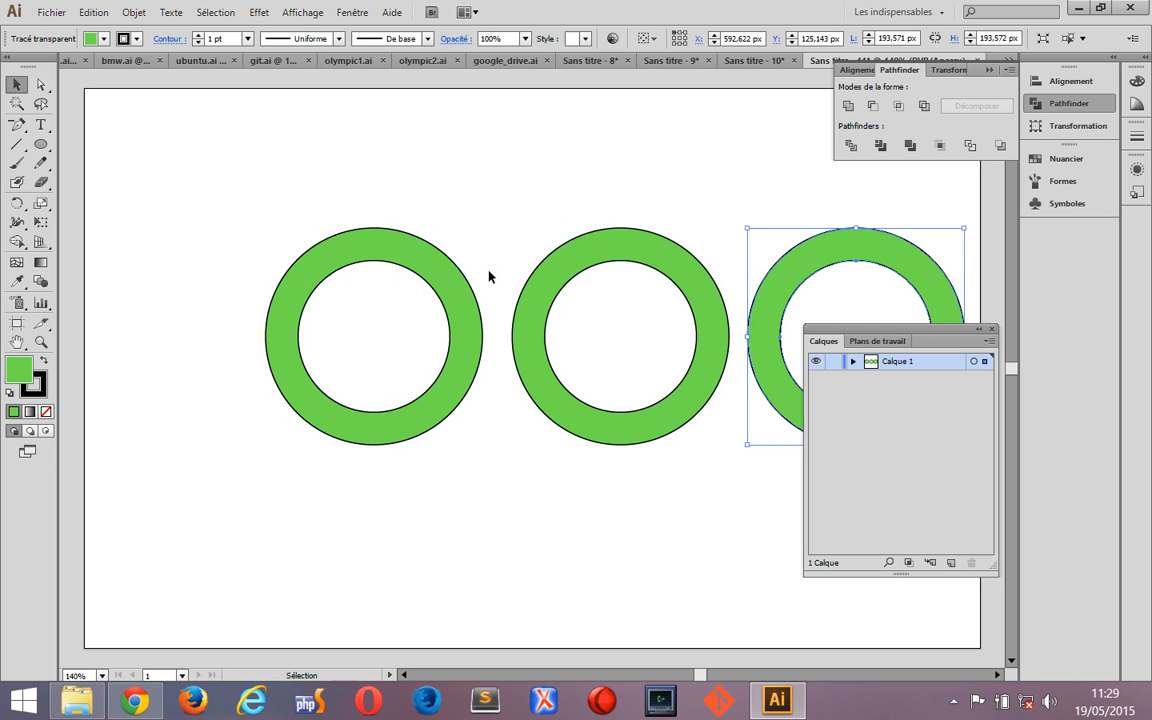
key("shift+Right")
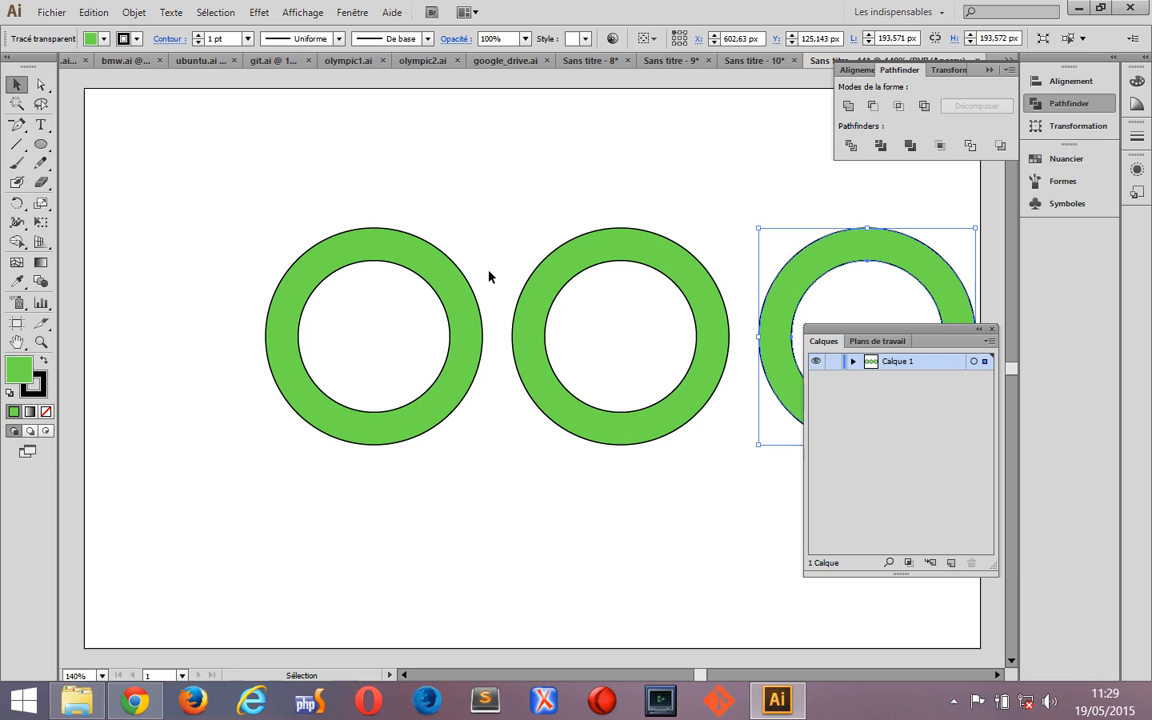
Distribute the three rings evenly by their horizontal centres and group them
left_click(489, 276)
key("ctrl+a")
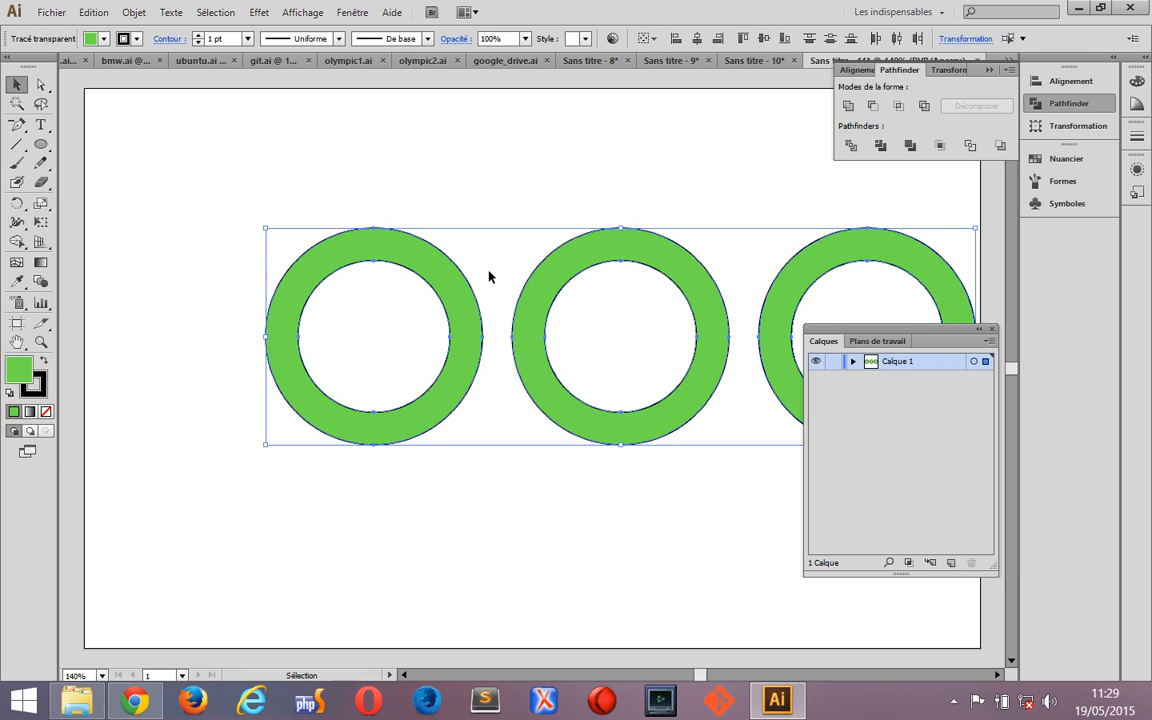
left_click(852, 72)
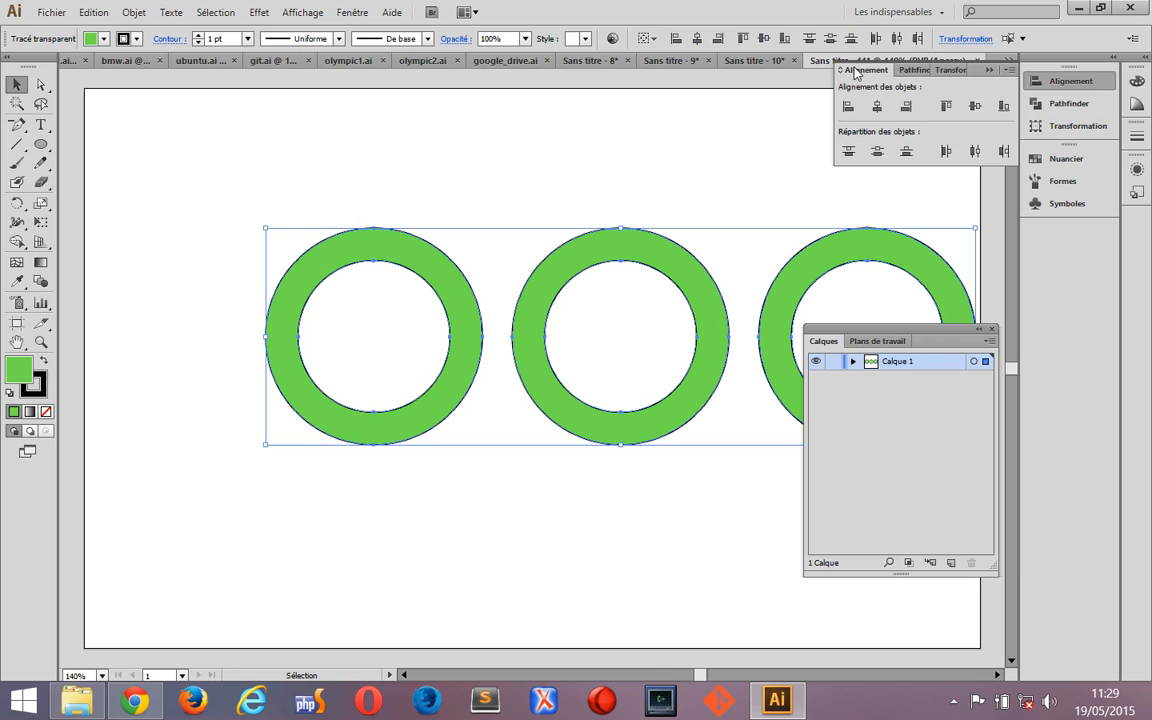
left_click(975, 152)
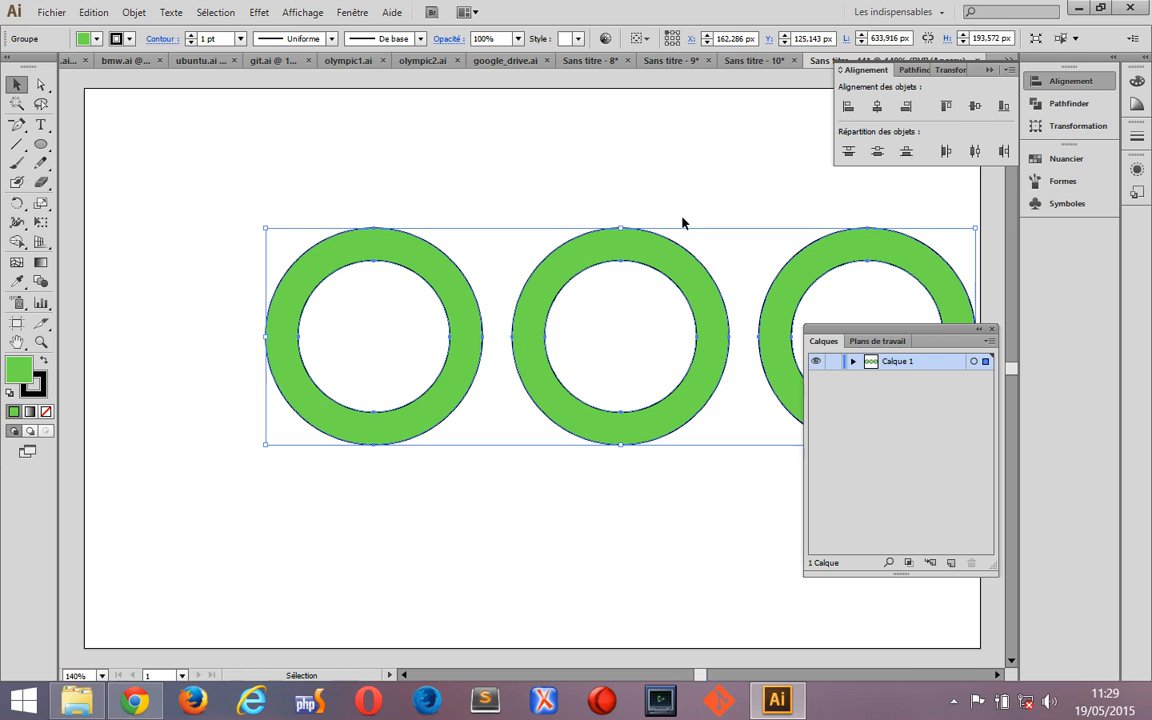
Duplicate the group of three rings and shift the copy about 80 px down so both rows overlap
double_click(40, 202)
left_click(563, 484)
key("shift+Down")
key("shift+Down")
key("shift+Down")
key("shift+Down")
key("shift+Down")
key("shift+Down")
key("shift+Down")
key("shift+Down")
key("shift+Down")
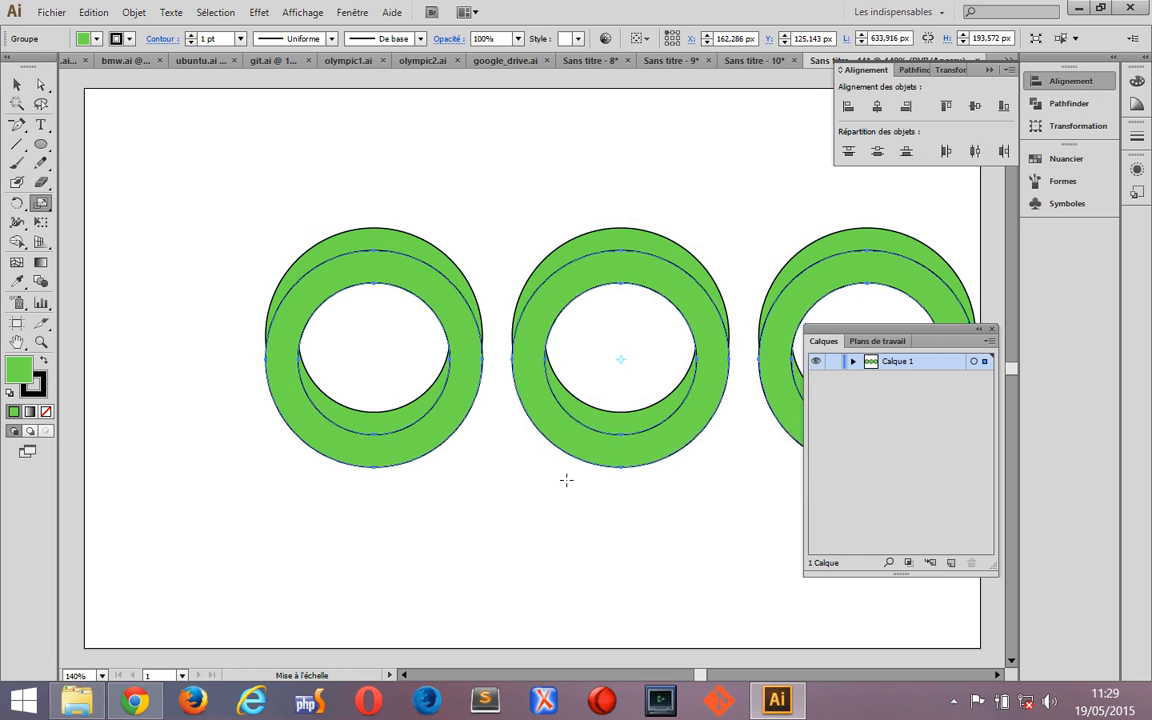
key("shift+Down")
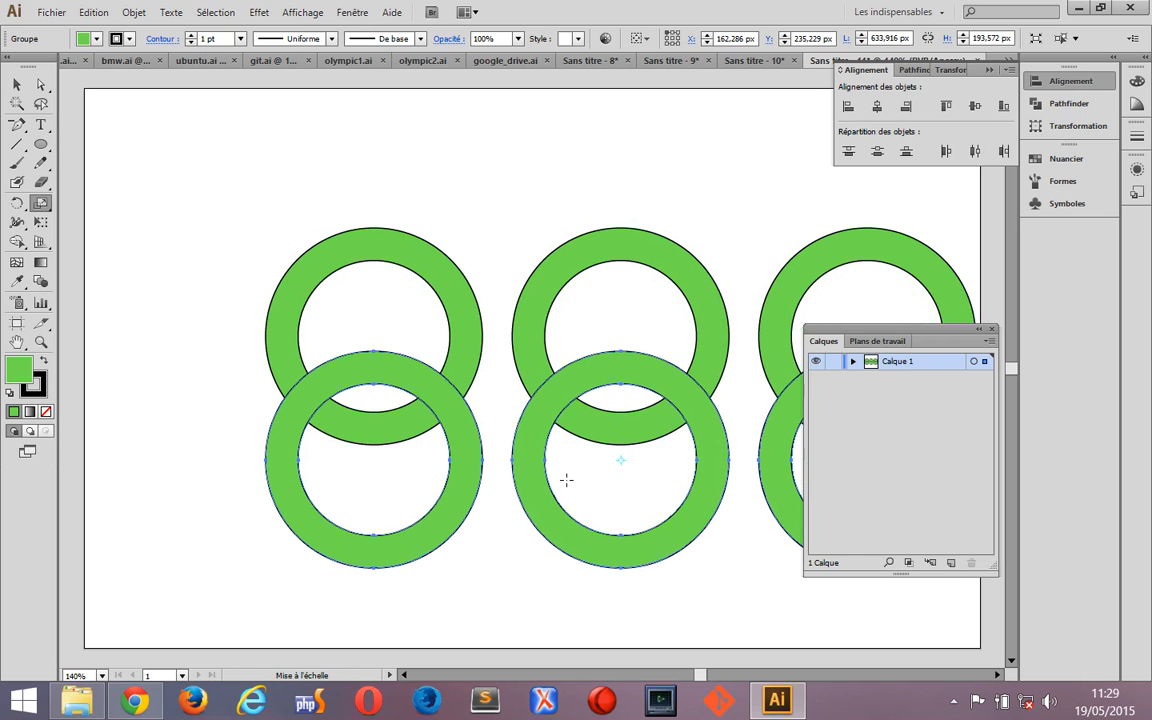
key("shift+Up")
key("shift+Up")
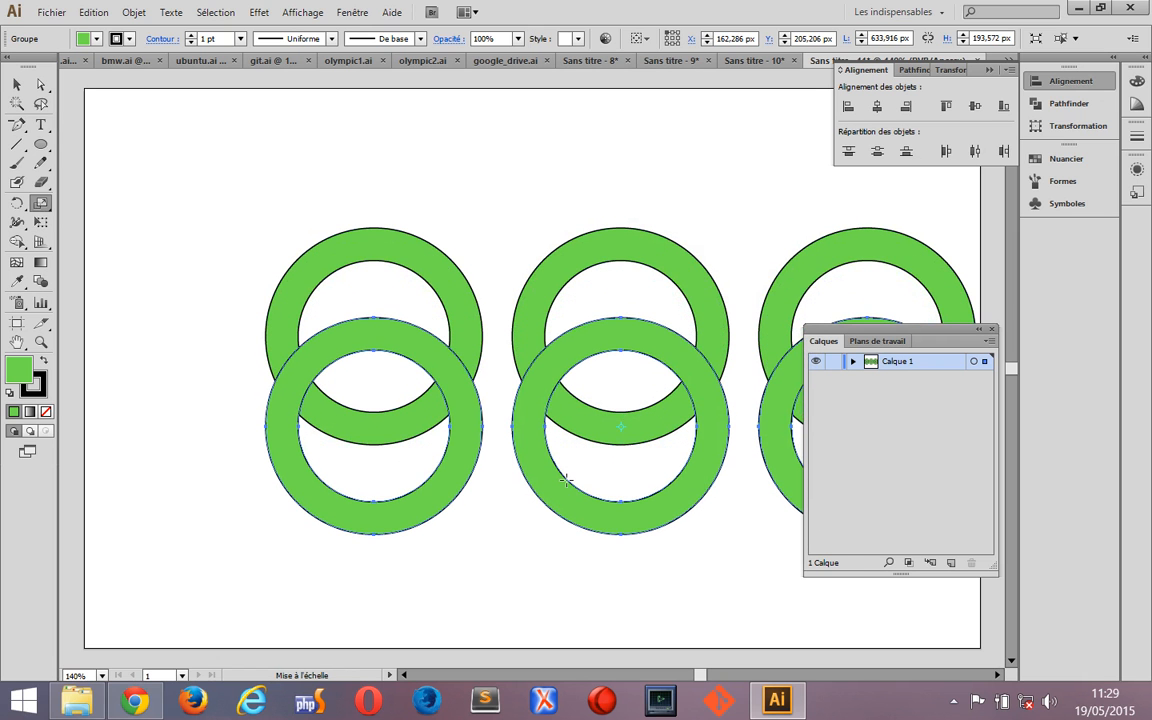
Delete the leftmost ring of the lower row
left_click(15, 86)
left_click(183, 483)
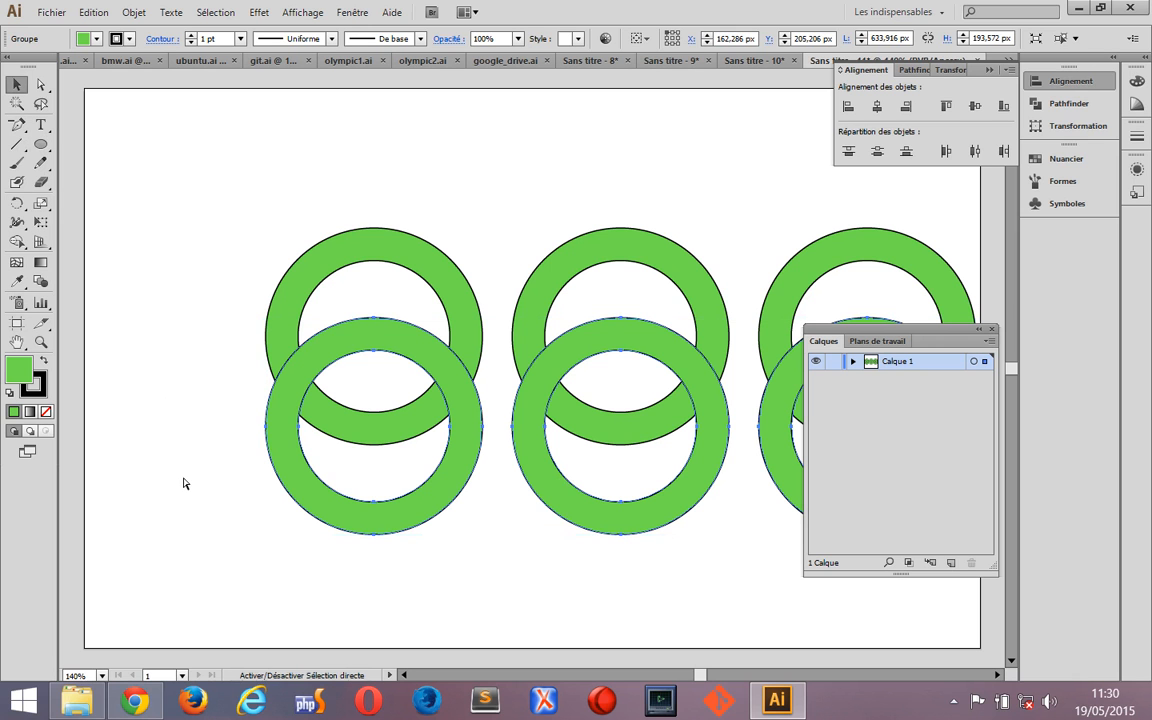
left_click(325, 487)
key("Delete")
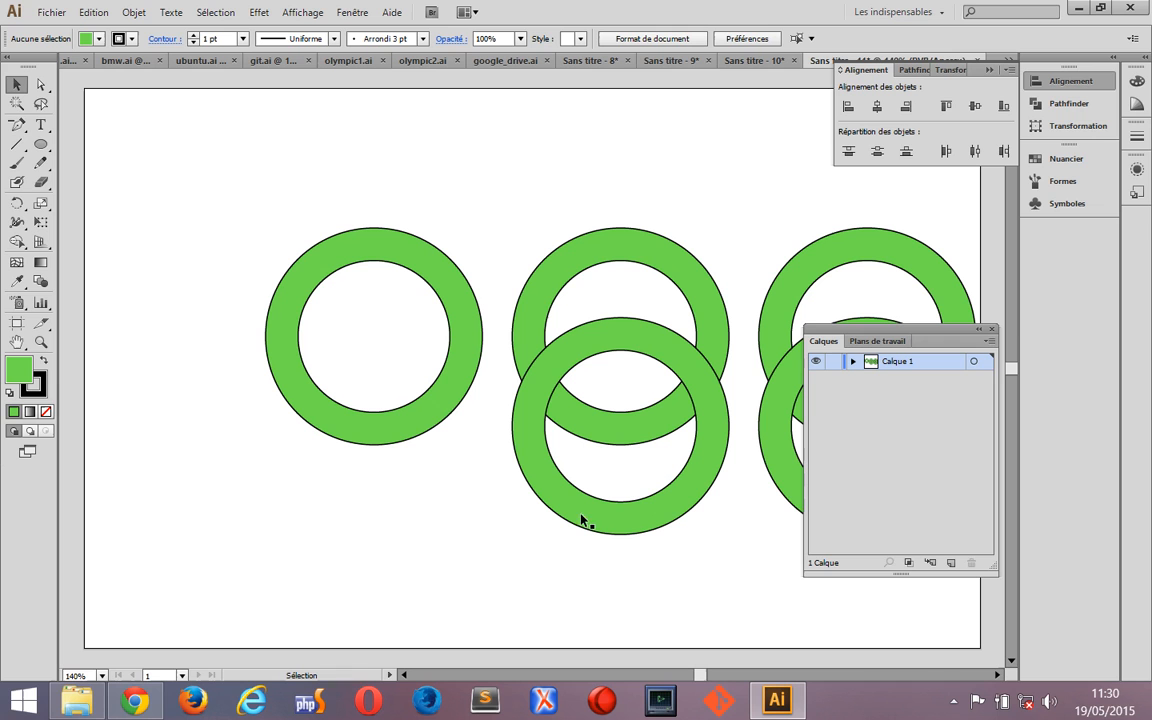
Align the two remaining lower rings with the upper row by horizontal centres, forming the Olympic ring layout
key("F7")
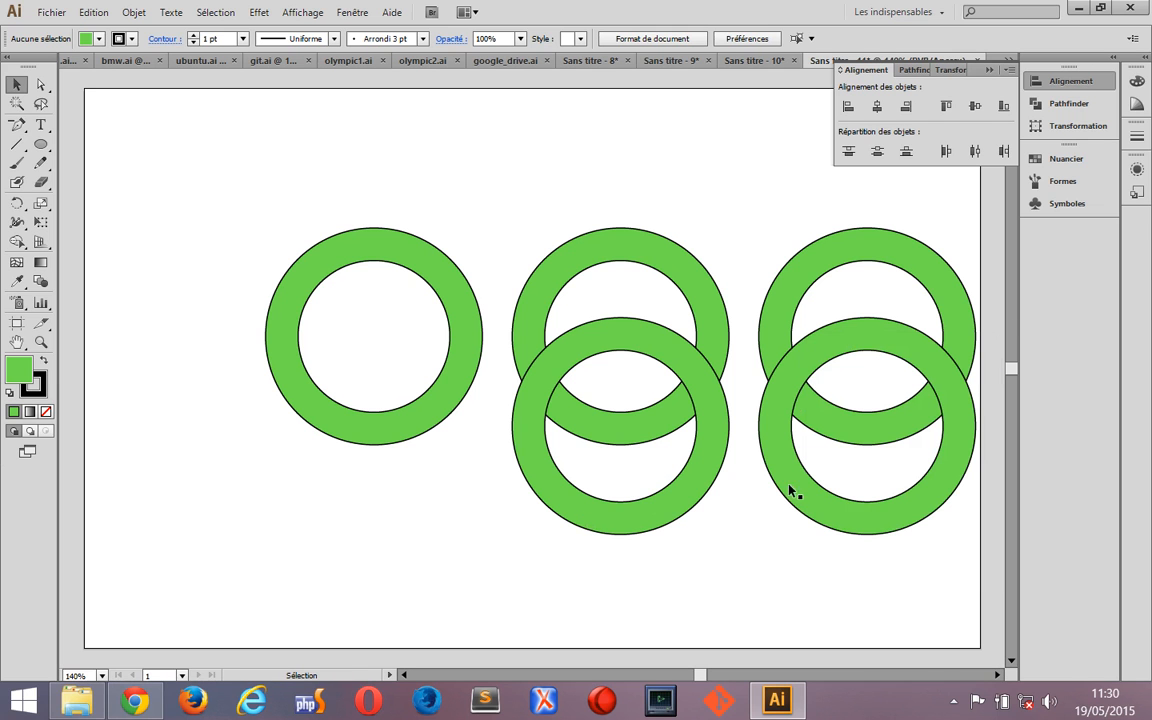
left_click_drag(481, 496, 922, 547)
key("a")
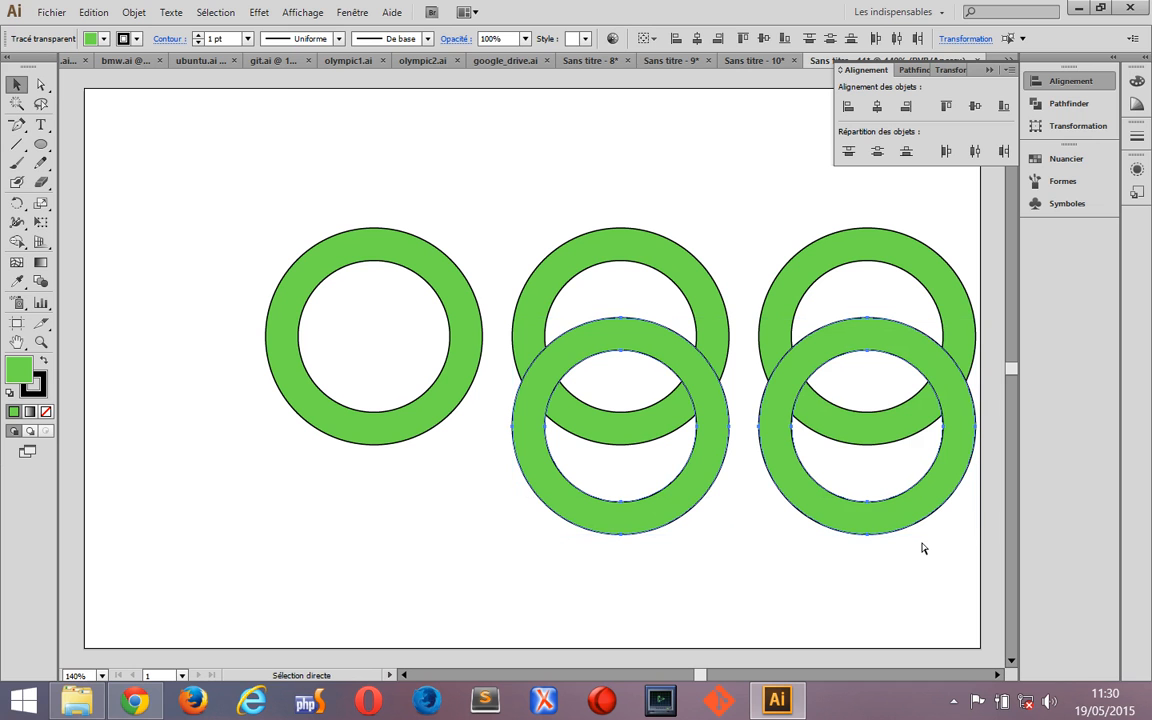
key("v")
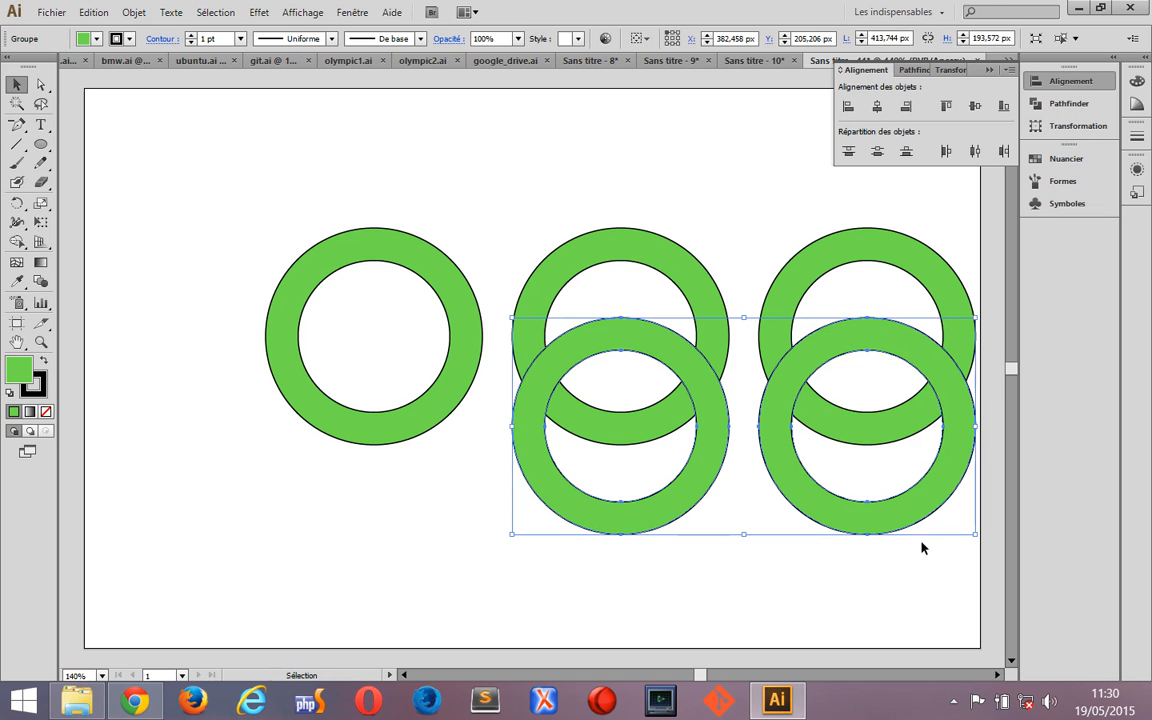
key("ctrl+a")
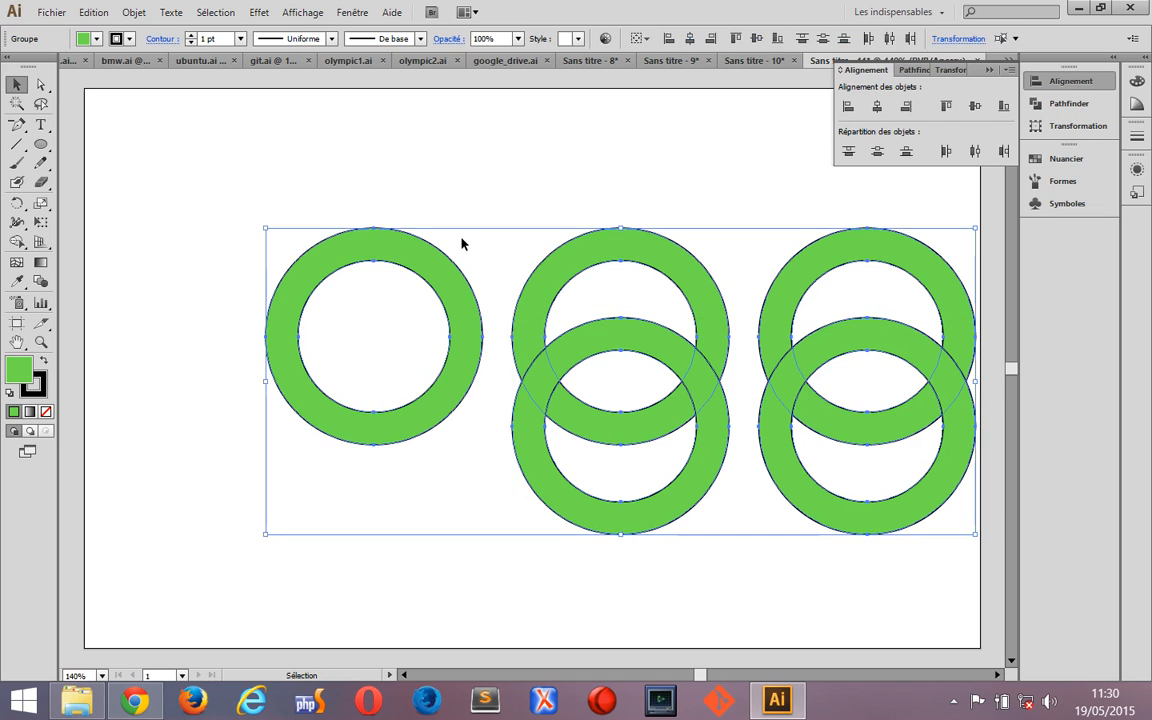
left_click(876, 107)
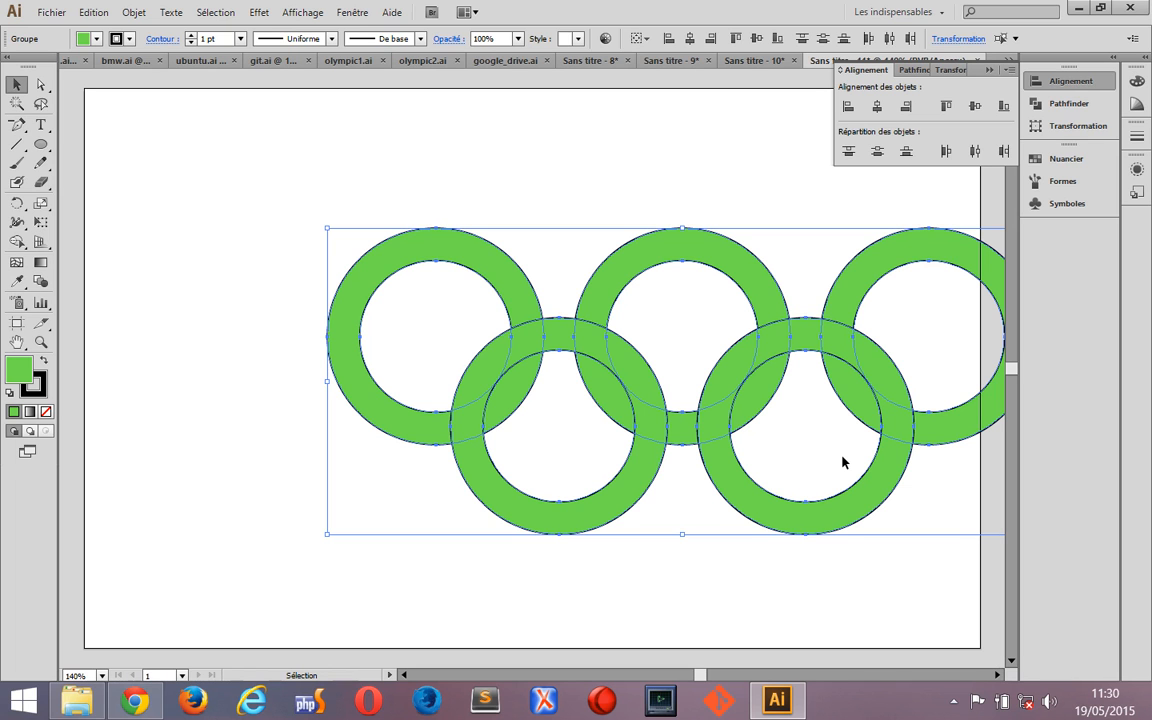
Delete the lower pair of rings and the upper row of three to empty the artboard
left_click(292, 413)
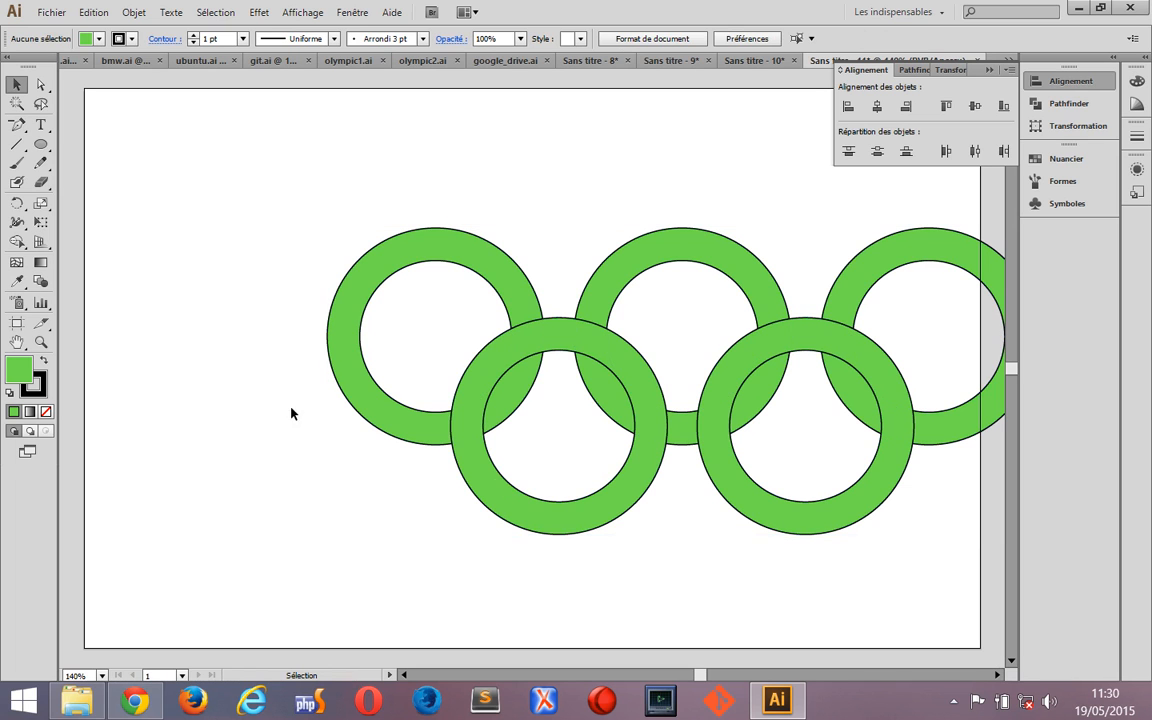
left_click(540, 503)
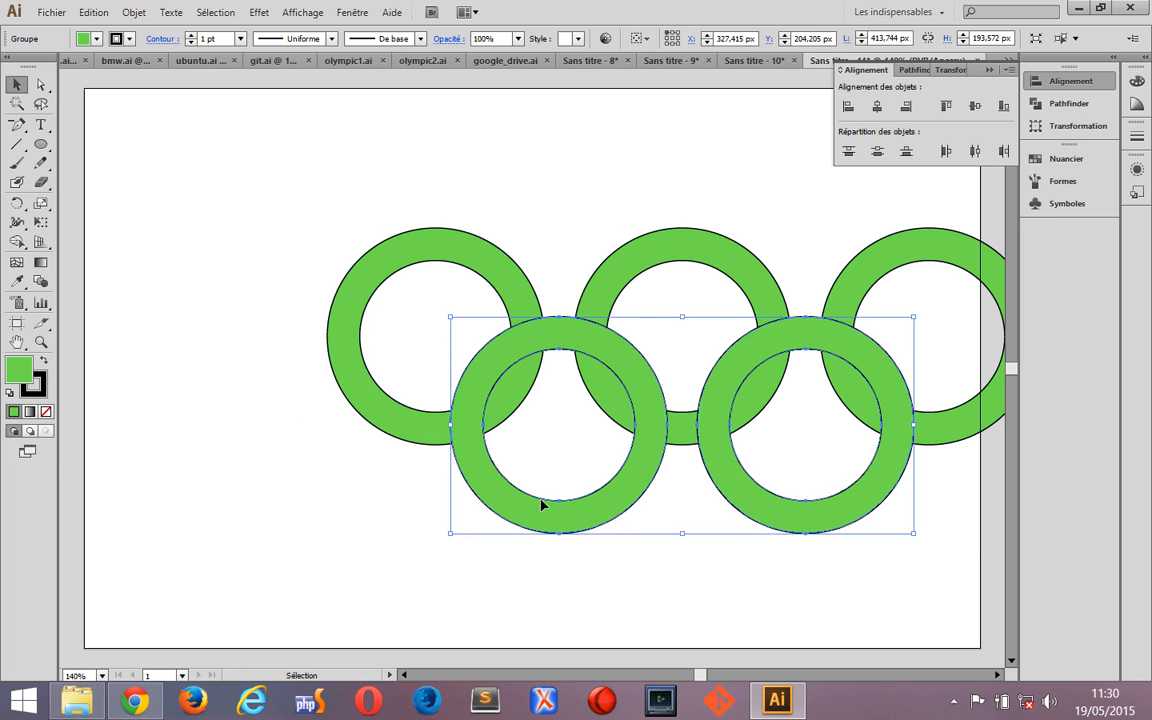
key("Delete")
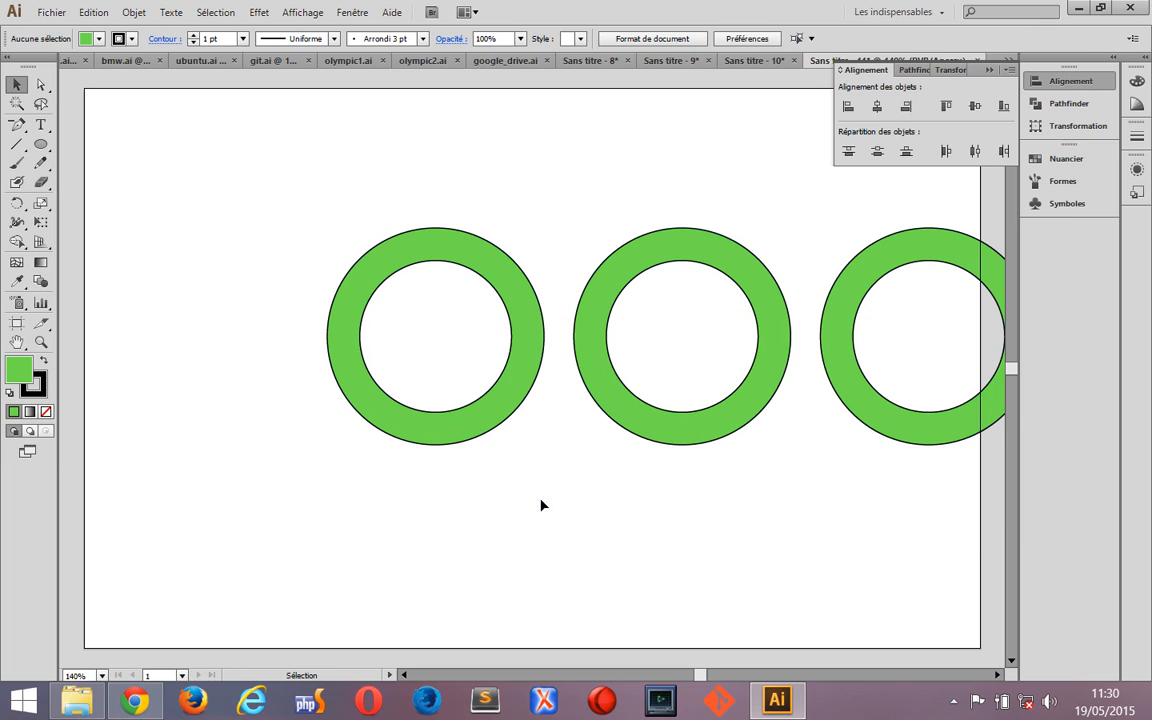
left_click(487, 262)
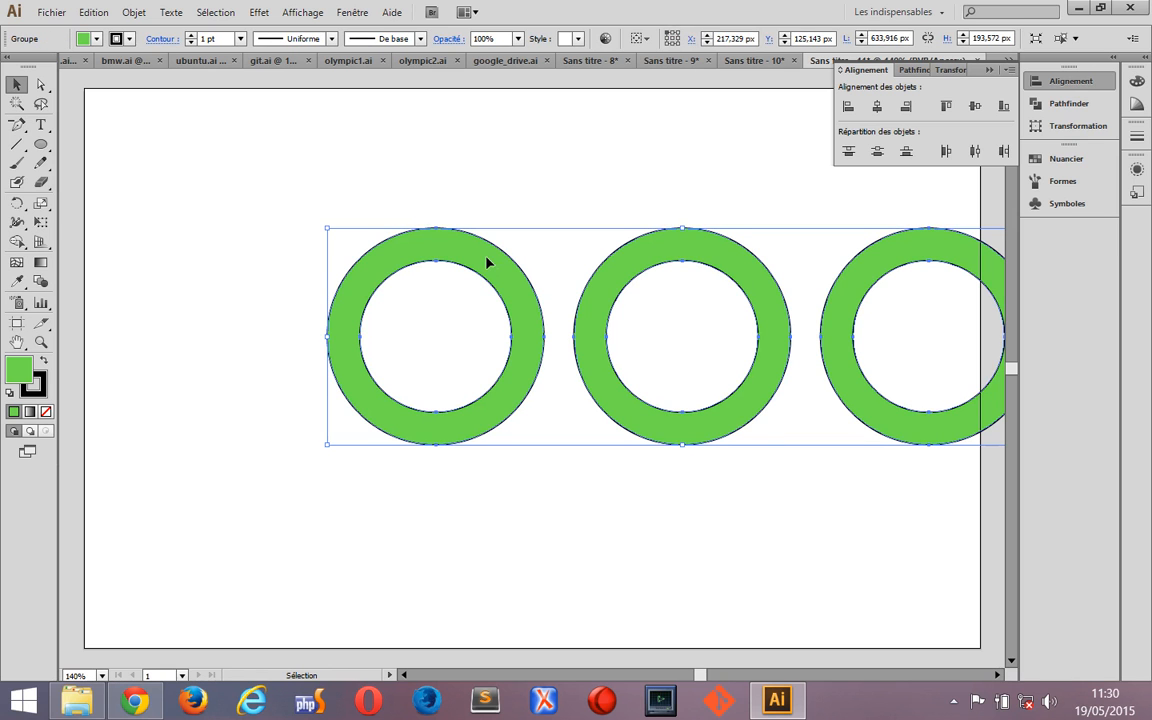
key("Delete")
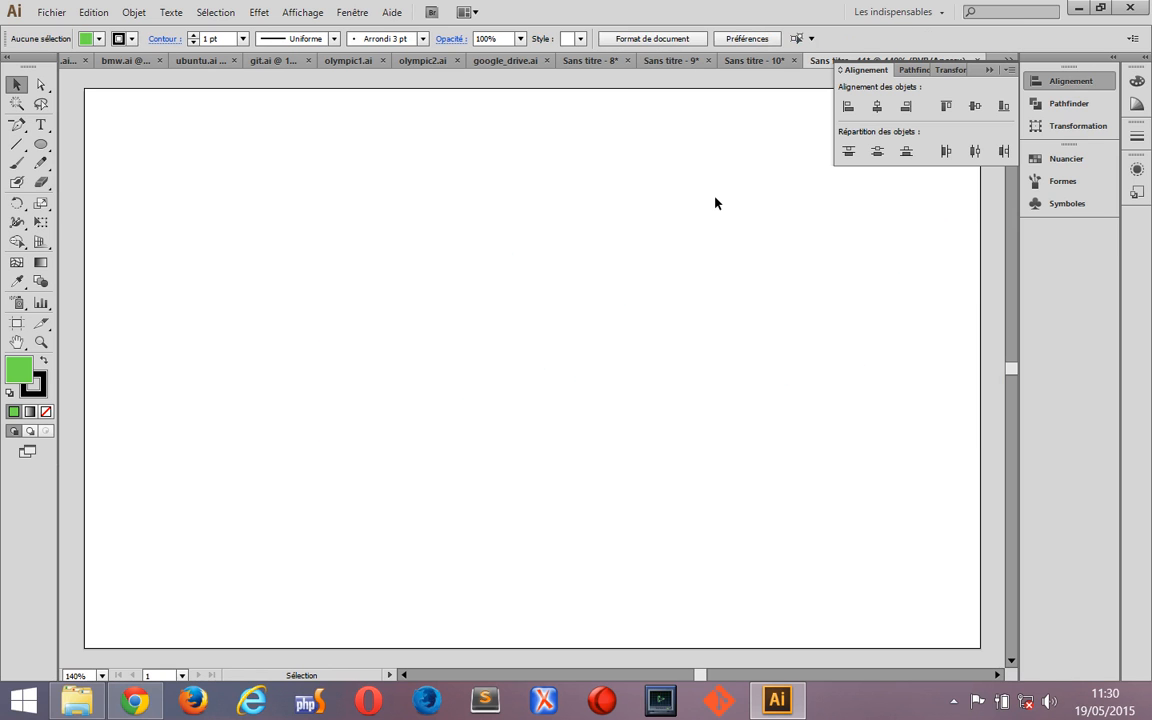
Draw a circle about 221 px across and make a concentric copy scaled uniformly to 80%
left_click(41, 144)
left_click_drag(296, 172, 510, 421)
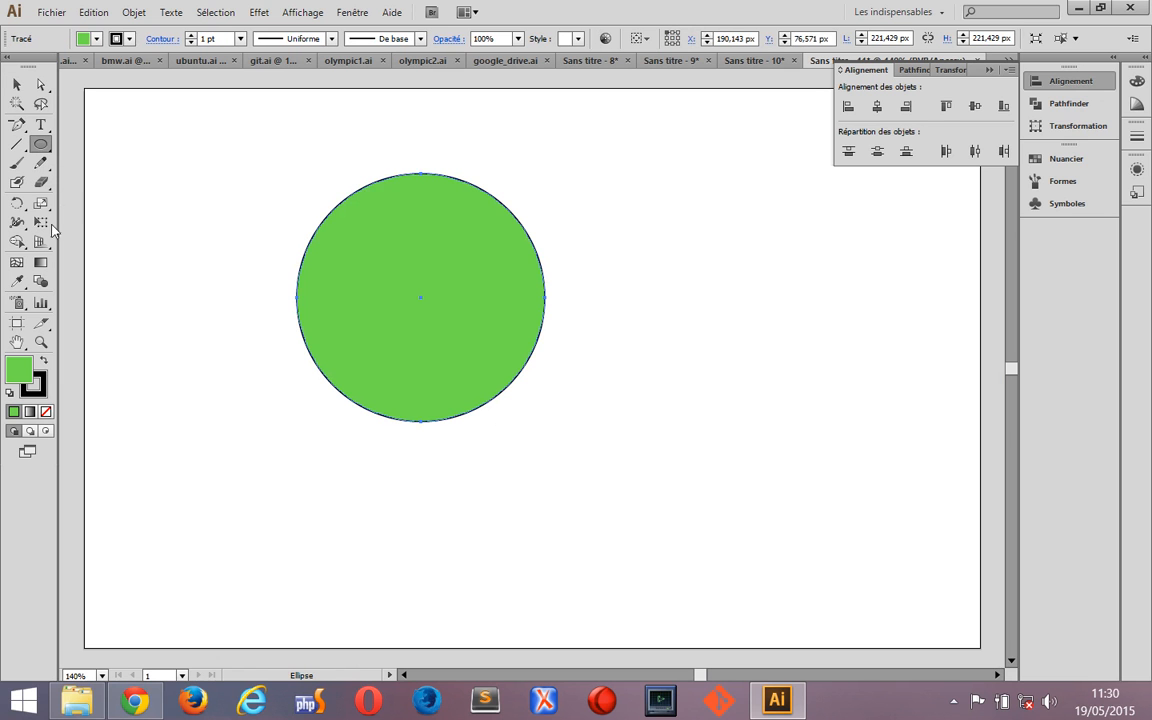
double_click(41, 202)
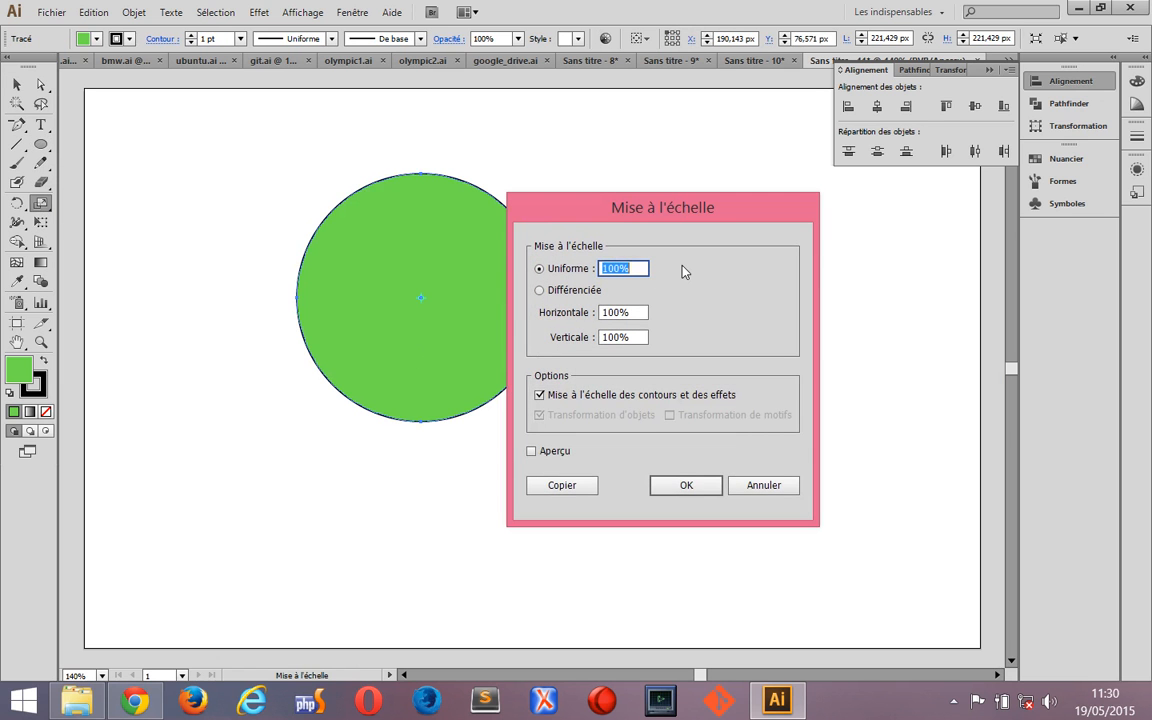
type("80")
left_click(562, 485)
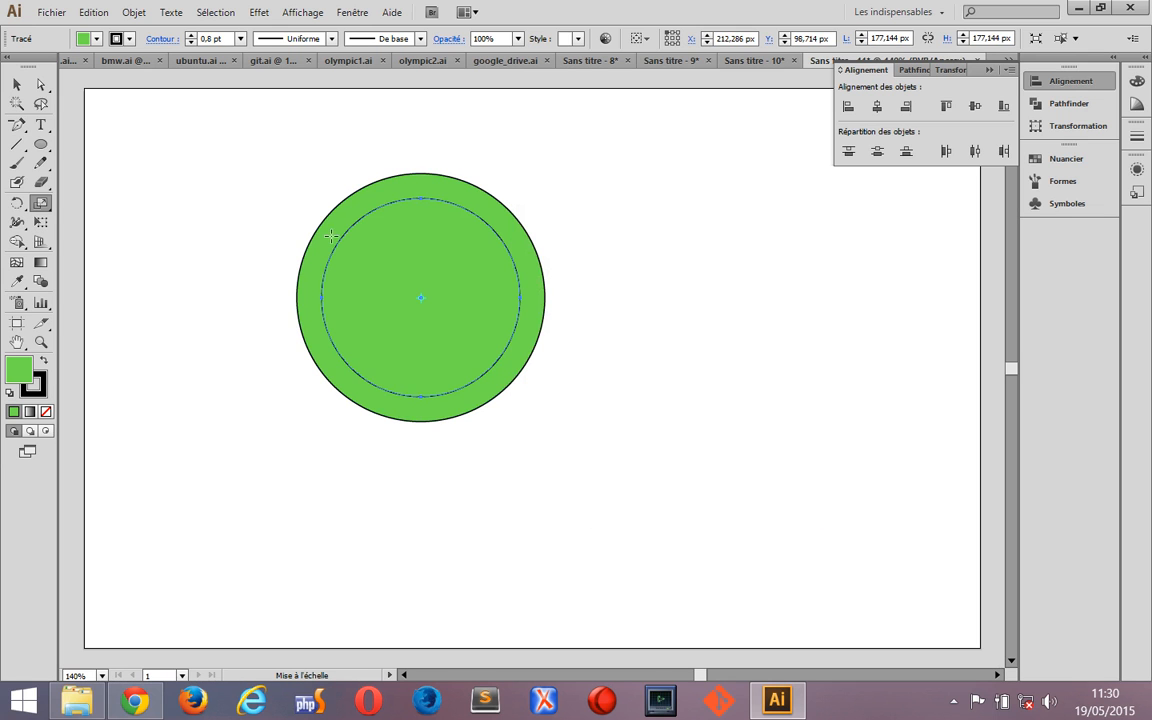
Subtract the inner circle from the outer one to form a thin ring
left_click(902, 70)
left_click(870, 106)
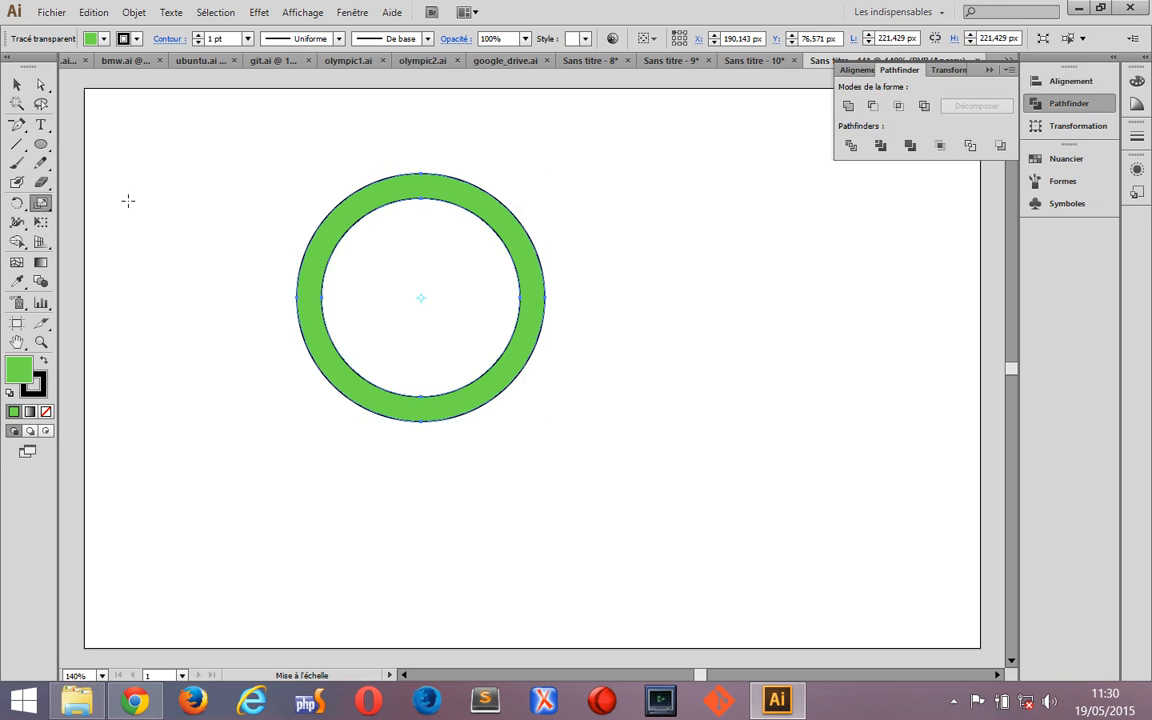
Make a 100% copy of the ring and shift it about 240 px right, beside the original
double_click(41, 203)
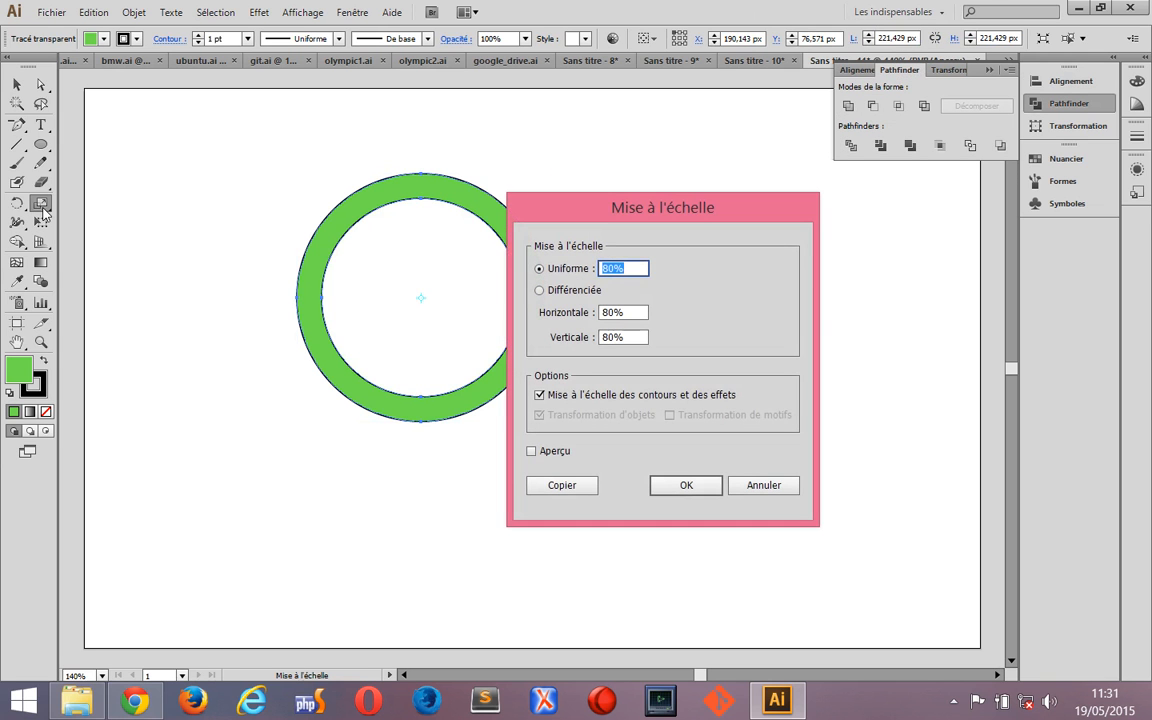
type("100")
left_click(547, 488)
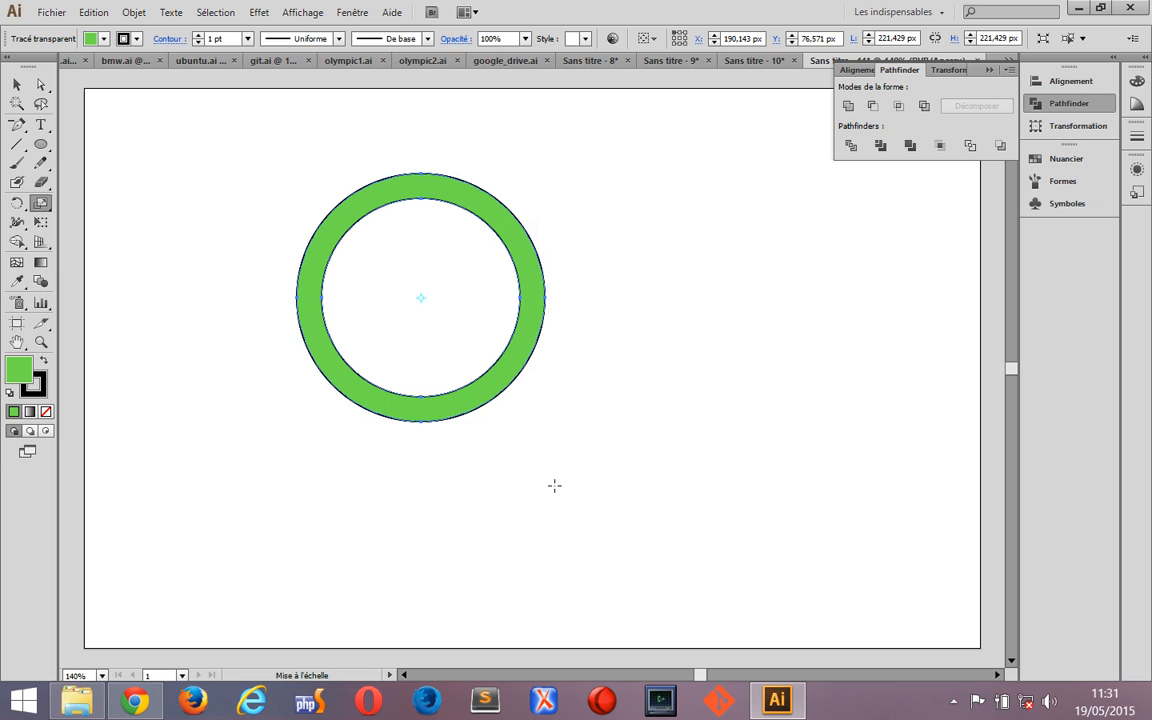
key("shift+Right")
key("shift+Right")
key("shift+Right")
key("shift+Right")
key("shift+Right")
key("shift+Right")
key("shift+Right")
key("shift+Right")
key("shift+Right")
key("shift+Right")
key("shift+Right")
key("shift+Right")
key("shift+Right")
key("shift+Right")
key("shift+Right")
key("shift+Right")
key("shift+Right")
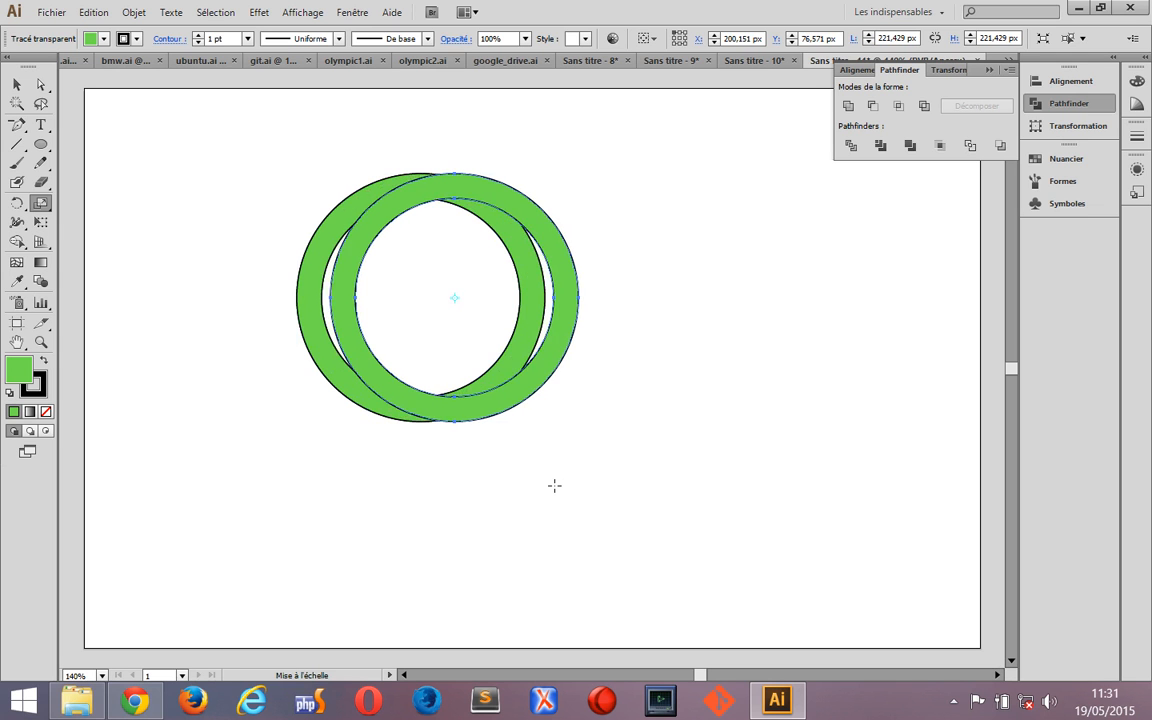
key("shift+Right")
key("shift+Right")
key("shift+Right")
key("shift+Right")
key("shift+Right")
key("shift+Right")
key("shift+Right")
key("shift+Right")
key("shift+Right")
key("shift+Right")
key("shift+Right")
key("shift+Right")
key("shift+Right")
key("shift+Right")
key("shift+Right")
key("shift+Right")
key("shift+Right")
key("shift+Right")
key("shift+Right")
key("shift+Right")
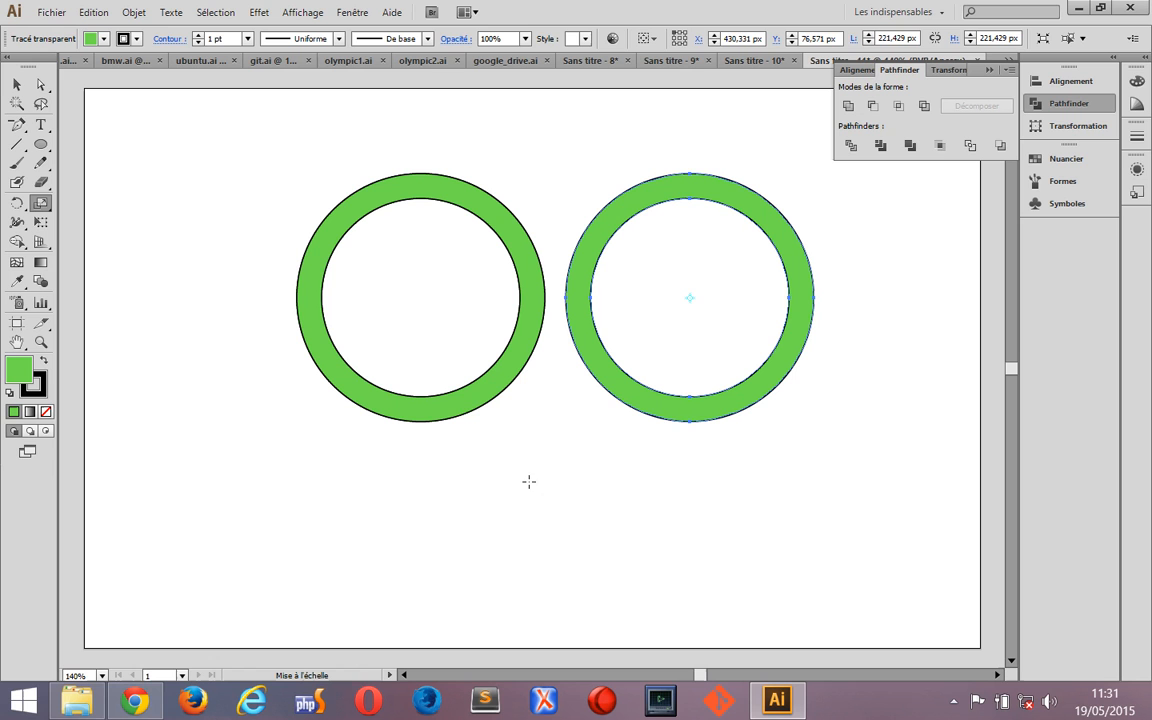
Duplicate the first ring in place and shift the copy about 480 px right to form a row of three
left_click(16, 84)
left_click(337, 215)
key("ctrl+c")
key("ctrl+f")
key("shift+Right")
key("shift+Right")
key("shift+Right")
key("shift+Right")
key("shift+Right")
key("shift+Right")
key("shift+Right")
key("shift+Right")
key("shift+Right")
key("shift+Right")
key("shift+Right")
key("shift+Right")
key("shift+Right")
key("shift+Right")
key("shift+Right")
key("shift+Right")
key("shift+Right")
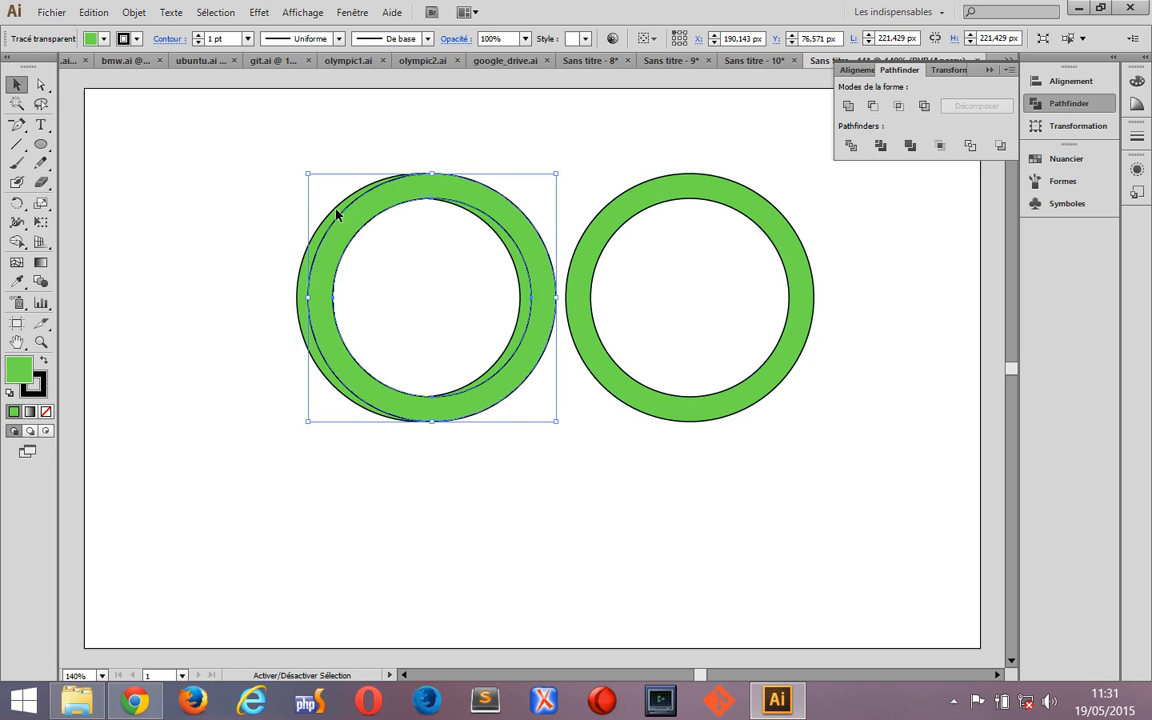
key("shift+Right")
key("shift+Right")
key("shift+Right")
key("shift+Right")
key("shift+Right")
key("shift+Right")
key("shift+Right")
key("shift+Right")
key("shift+Right")
key("shift+Right")
key("shift+Right")
key("shift+Right")
key("shift+Right")
key("shift+Right")
key("shift+Right")
key("shift+Right")
key("shift+Right")
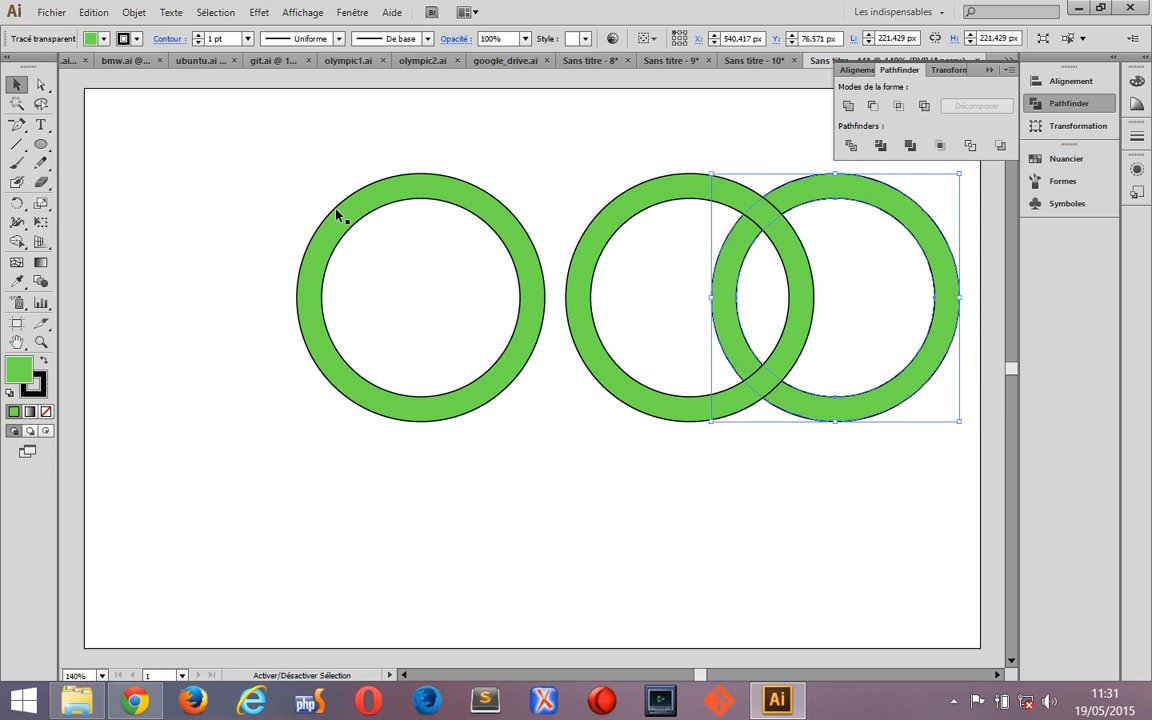
key("shift+Right")
key("shift+Right")
key("shift+Right")
key("shift+Right")
key("shift+Right")
key("shift+Right")
key("shift+Right")
key("shift+Right")
key("shift+Right")
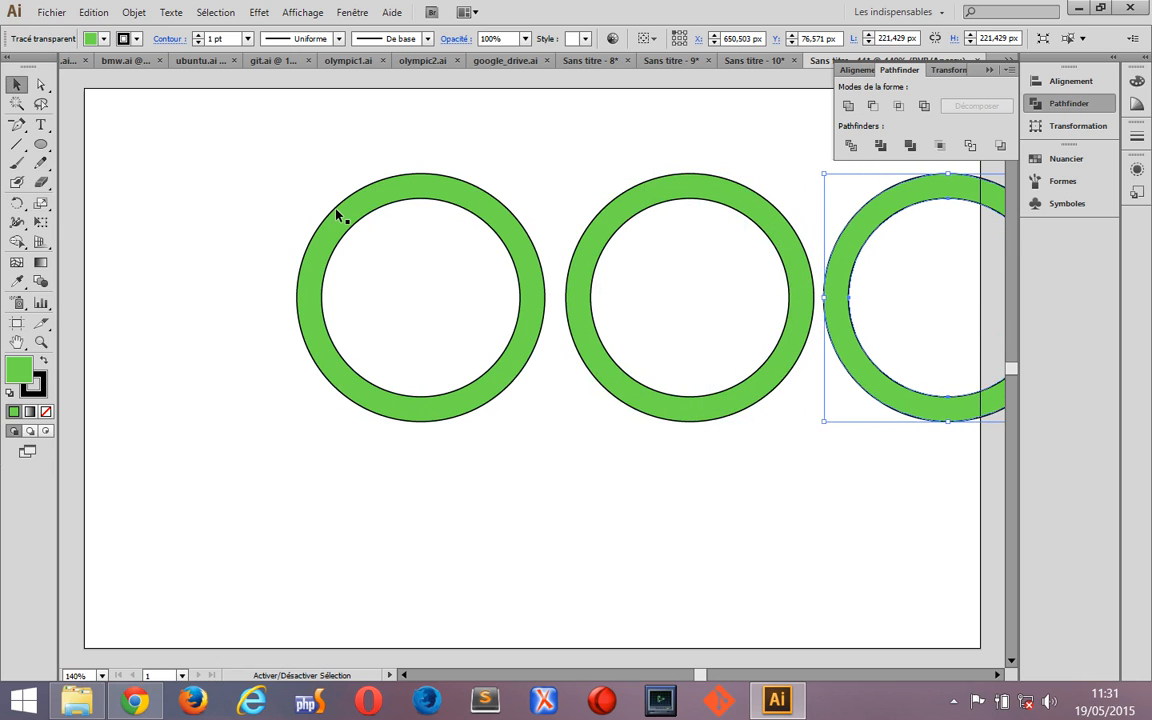
Distribute the three rings evenly by their horizontal centres and group them
key("ctrl+a")
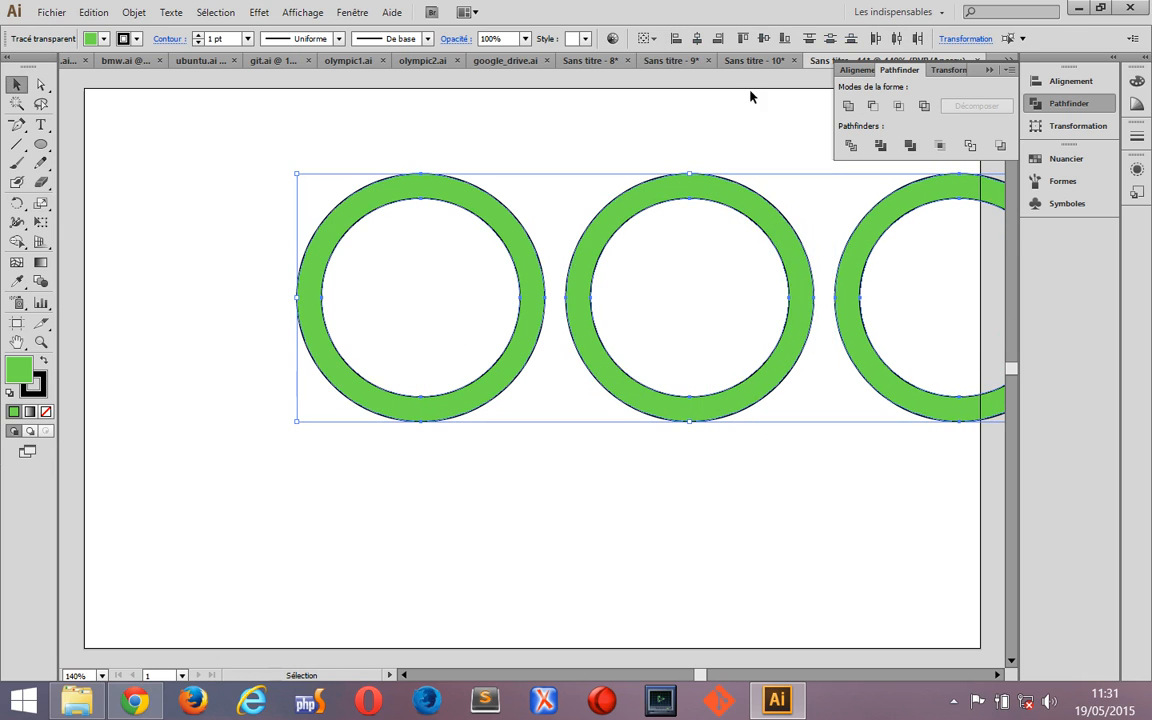
left_click(858, 70)
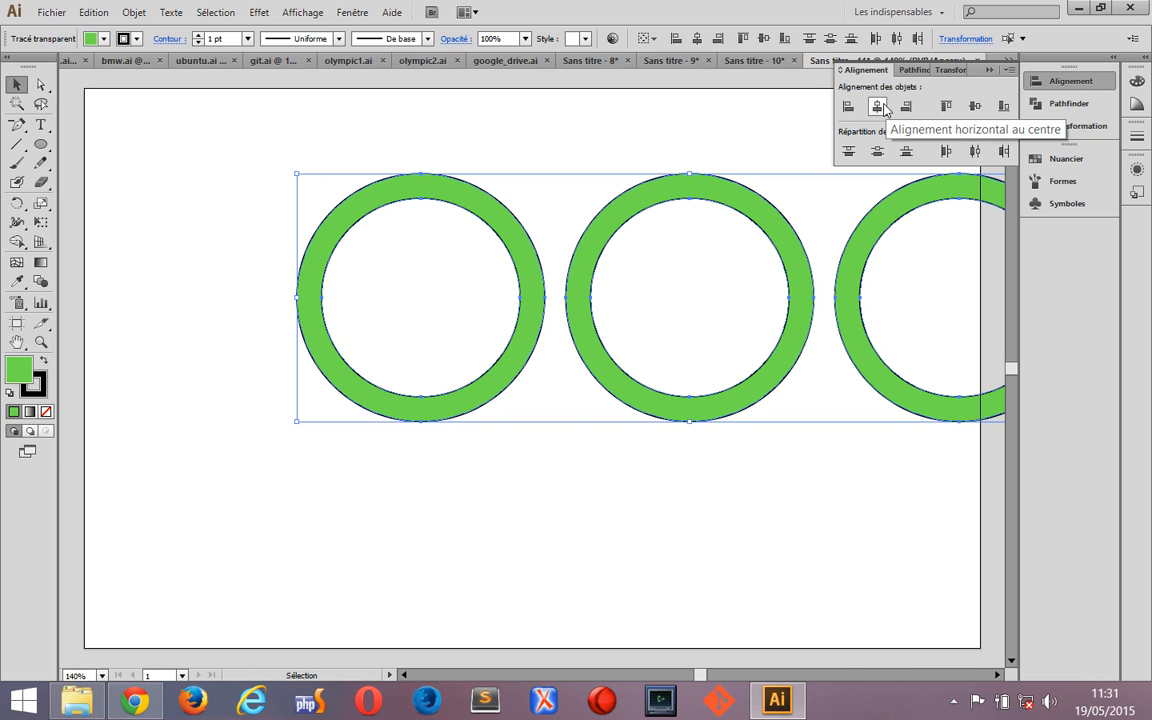
left_click(975, 152)
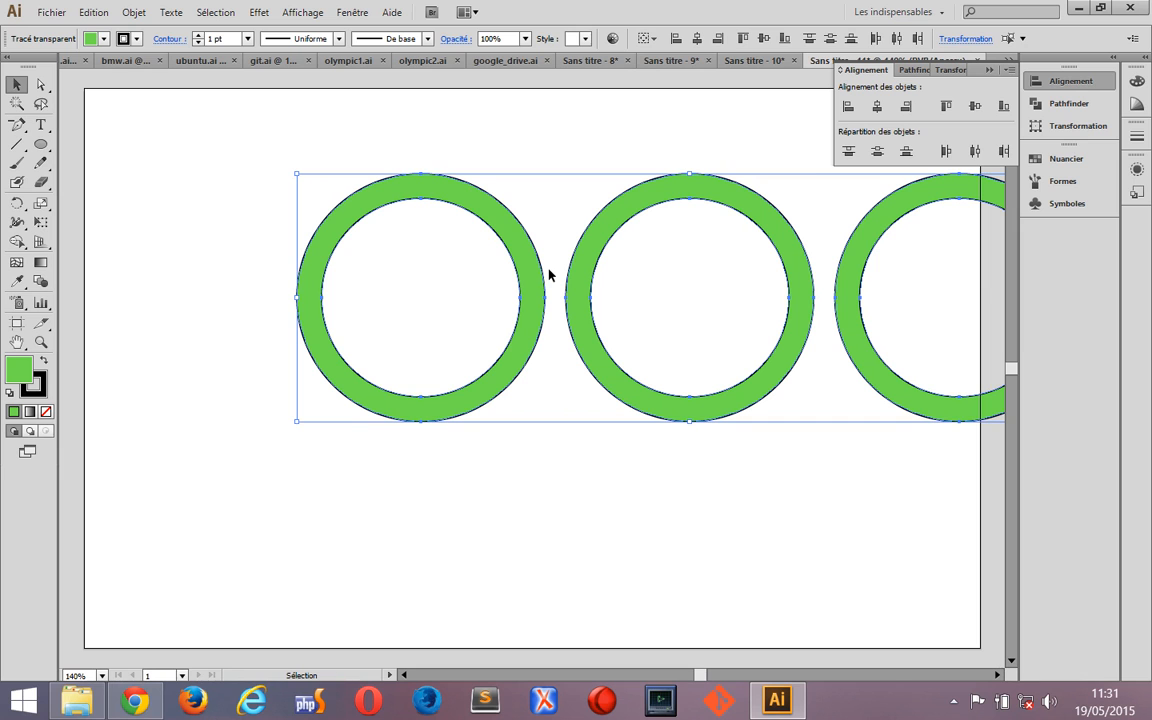
key("ctrl+g")
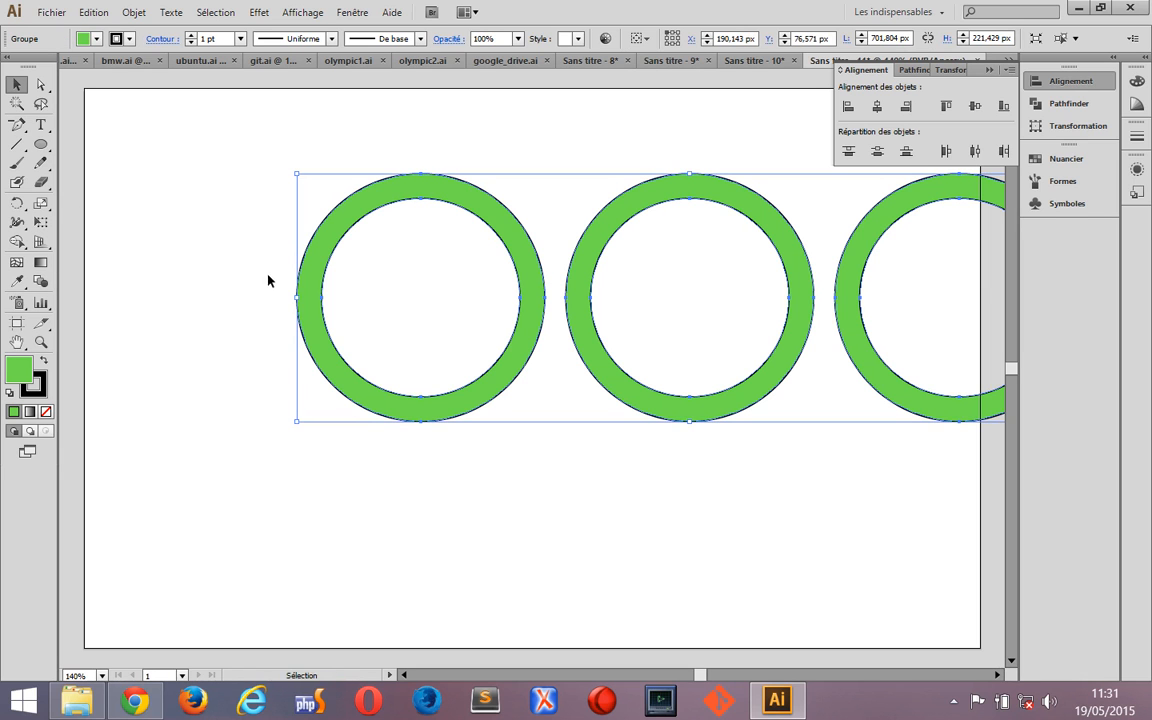
Make a 100% copy of the ring group and shift it about 80 px down to form a lower row
double_click(41, 204)
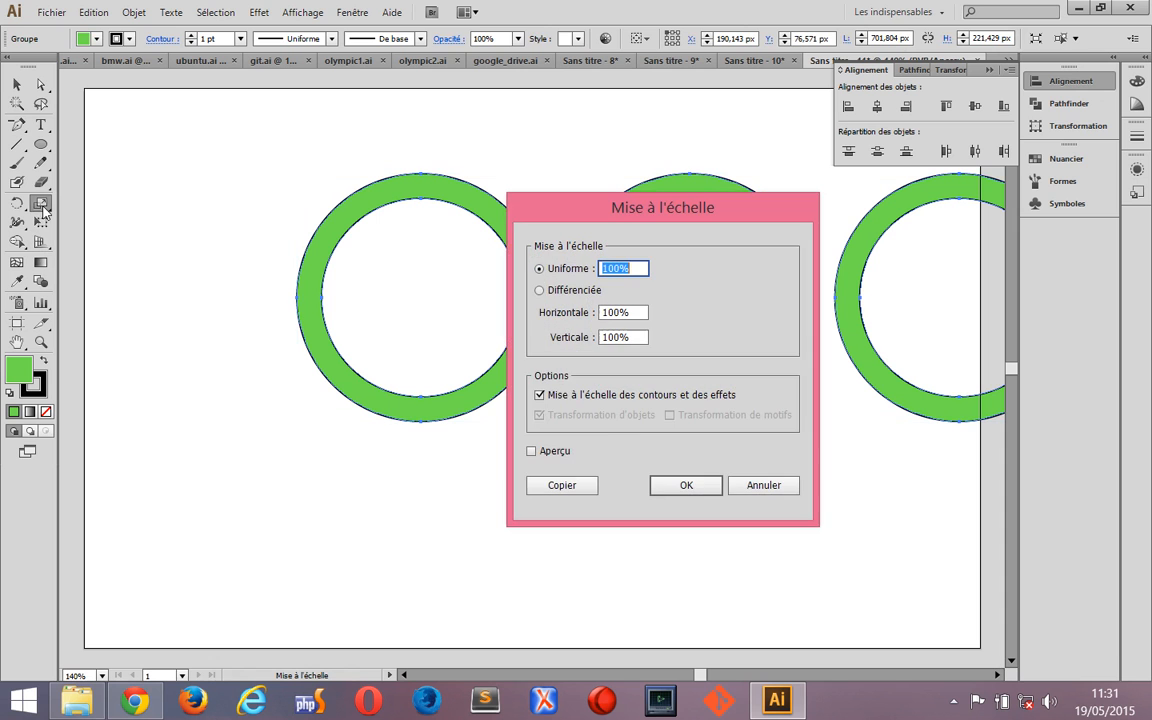
left_click(551, 487)
key("shift+Down")
key("shift+Down")
key("shift+Down")
key("shift+Down")
key("shift+Down")
key("shift+Down")
key("shift+Down")
key("shift+Down")
key("shift+Down")
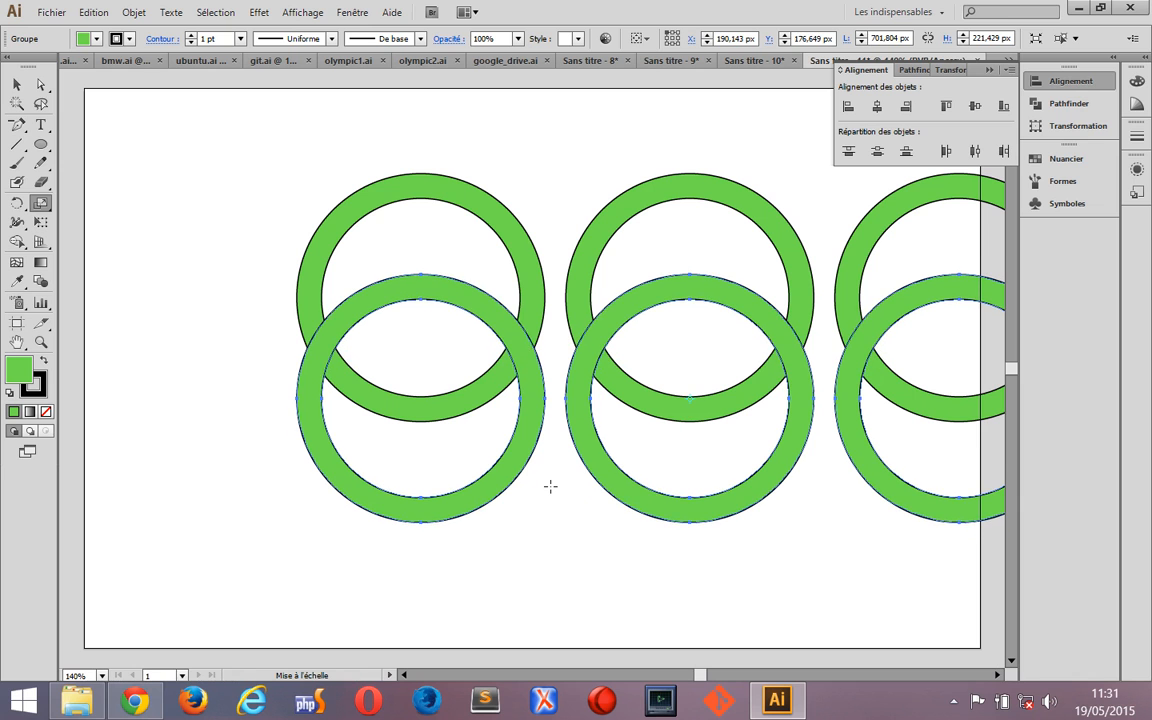
key("shift+Up")
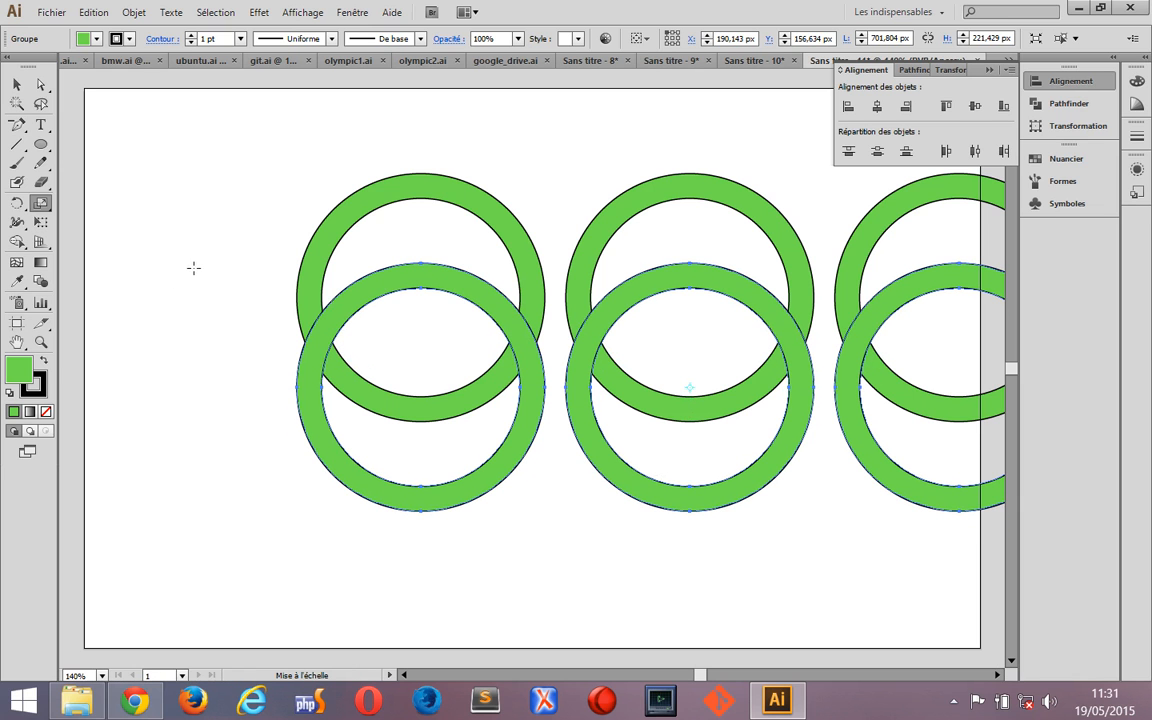
Ungroup the lower row of rings and delete its first ring
key("ctrl")
key("ctrl+shift")
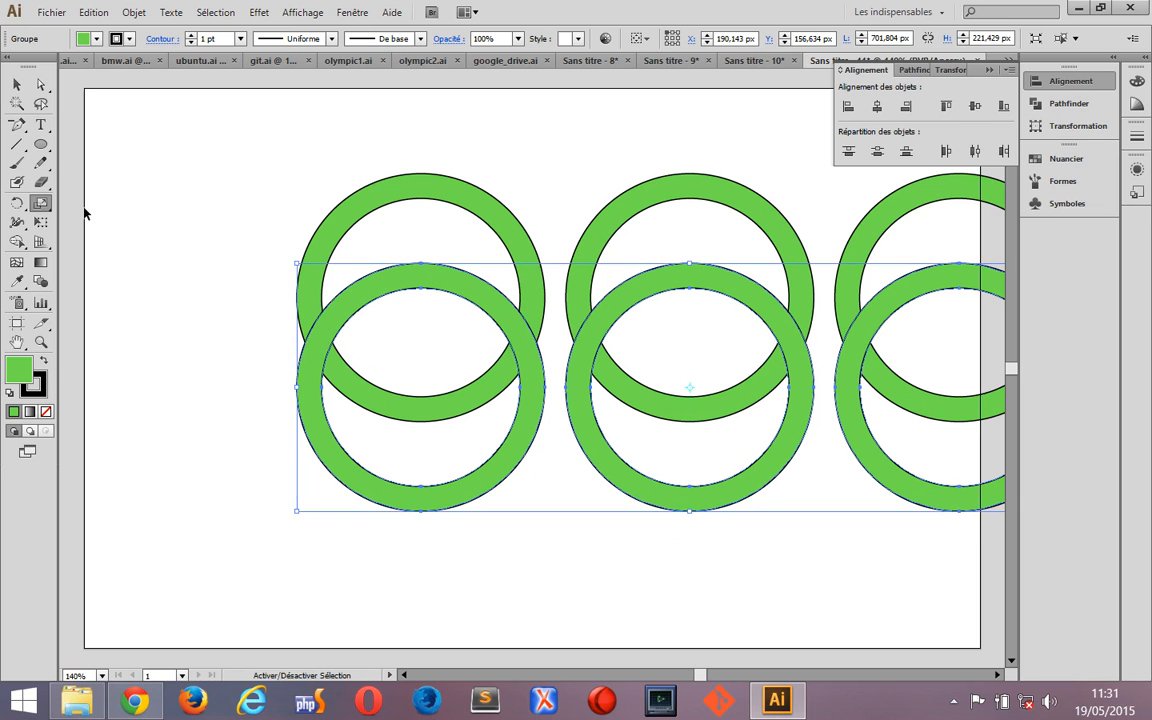
left_click(16, 84)
left_click(400, 587)
left_click(375, 491)
key("Delete")
Group the two remaining lower rings and align them with the upper row by horizontal centres
left_click_drag(538, 485, 987, 531)
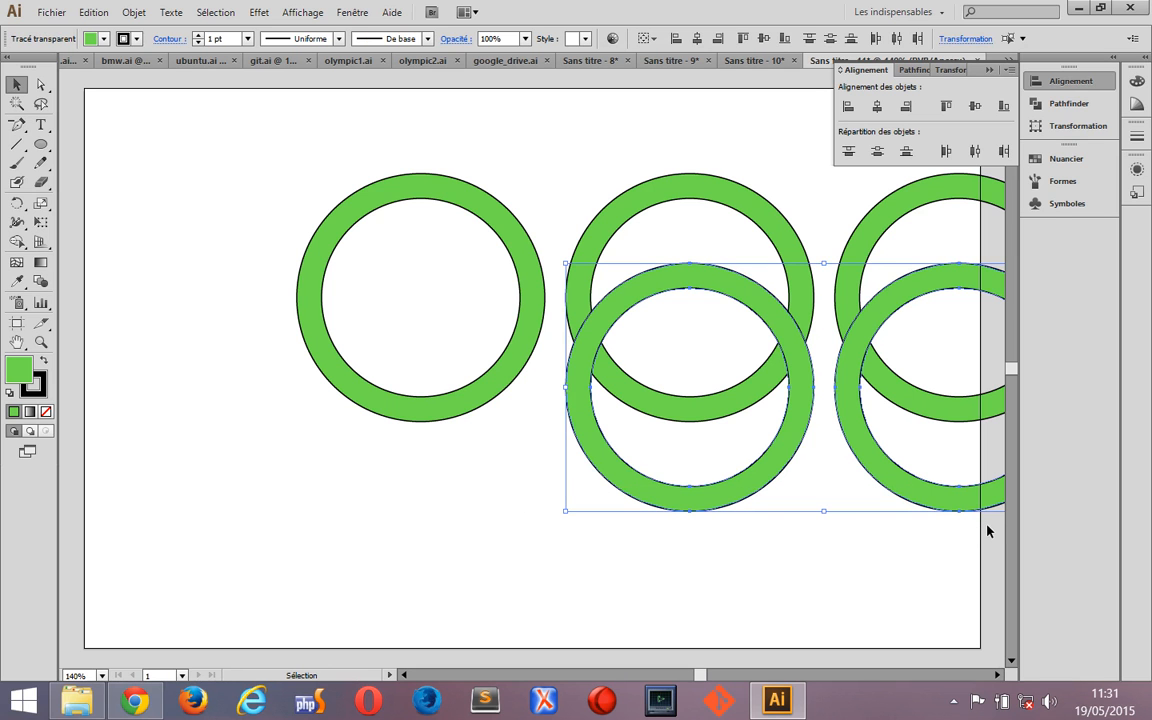
key("ctrl+g")
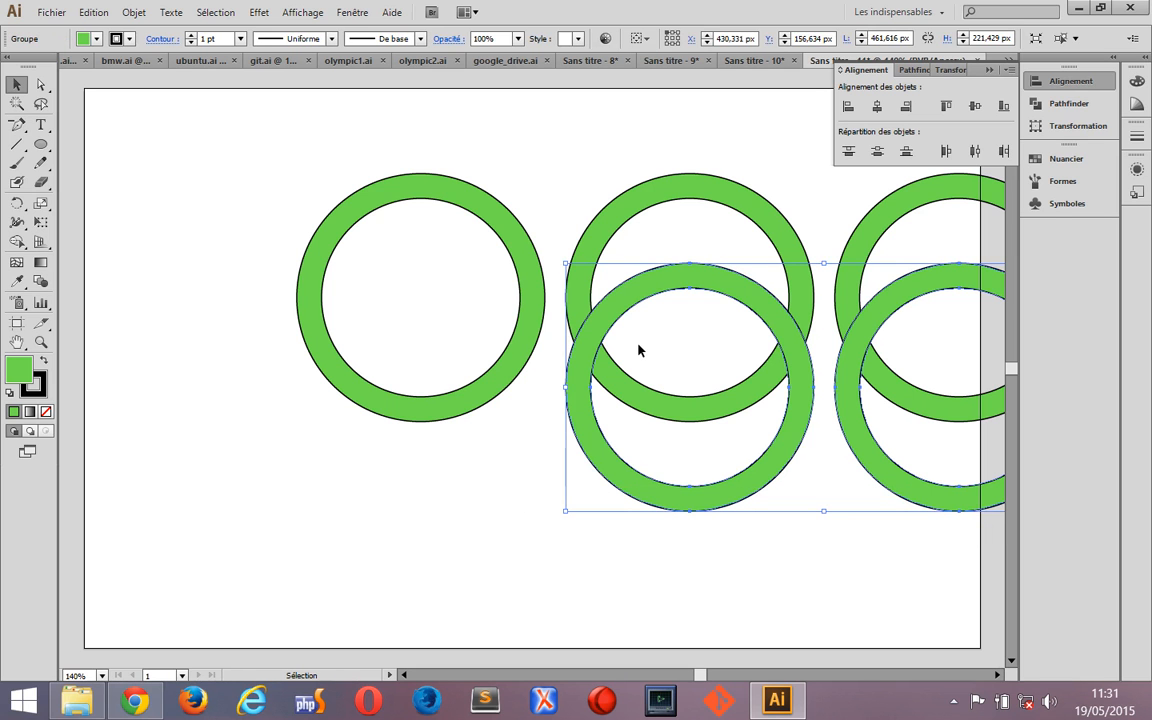
key("a")
key("ctrl+a")
key("v")
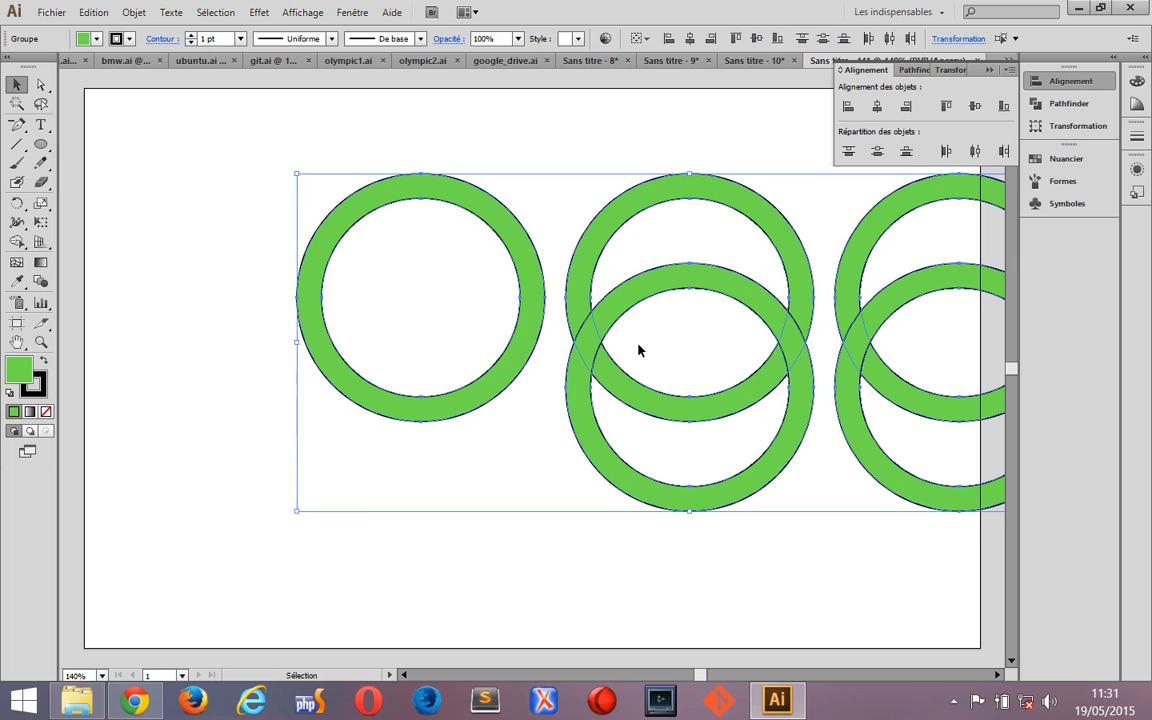
left_click(877, 106)
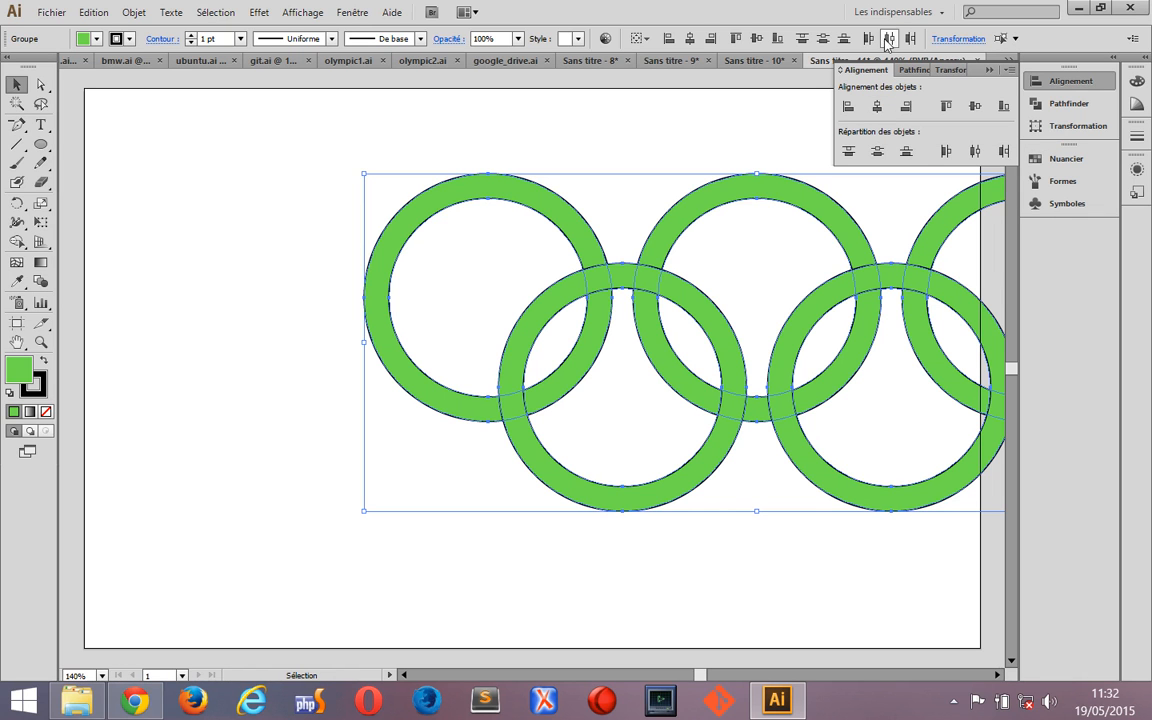
Move all five rings about 229 px left so the whole logo fits on the artboard
key("space")
left_click_drag(731, 245, 606, 268)
key("space")
left_click_drag(535, 273, 715, 272)
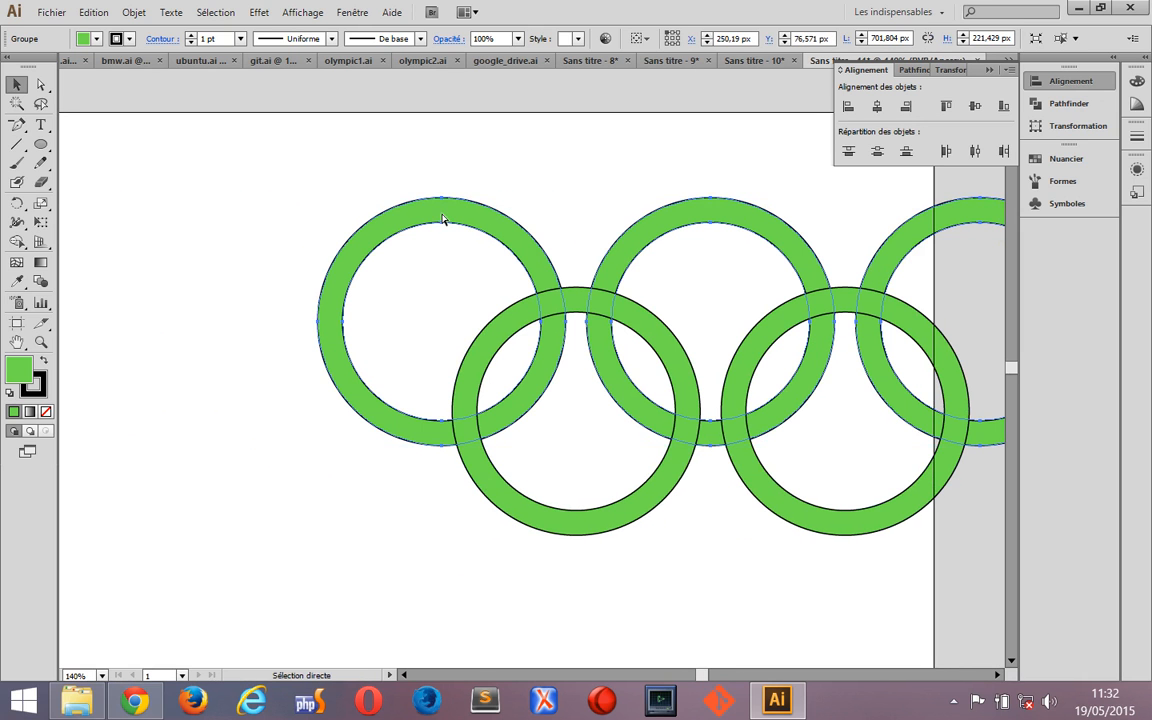
key("ctrl+a")
left_click_drag(508, 236, 253, 228)
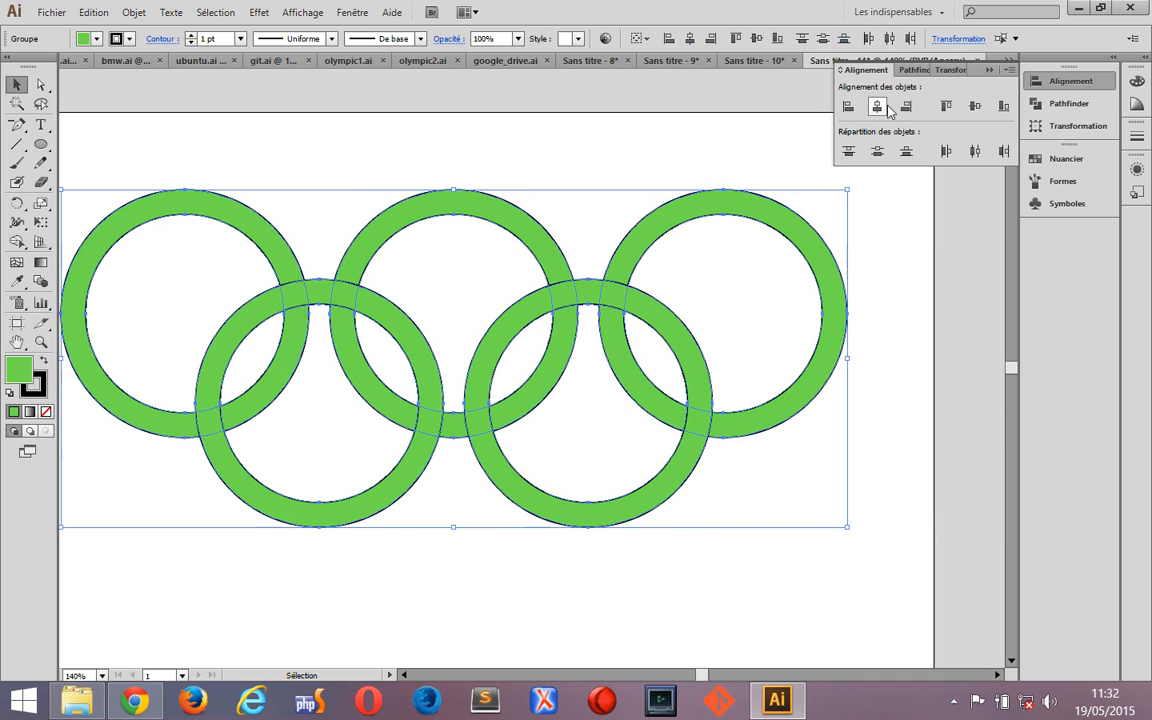
Divide the overlapping rings into separate pieces with Pathfinder, then ungroup and deselect them
left_click(947, 71)
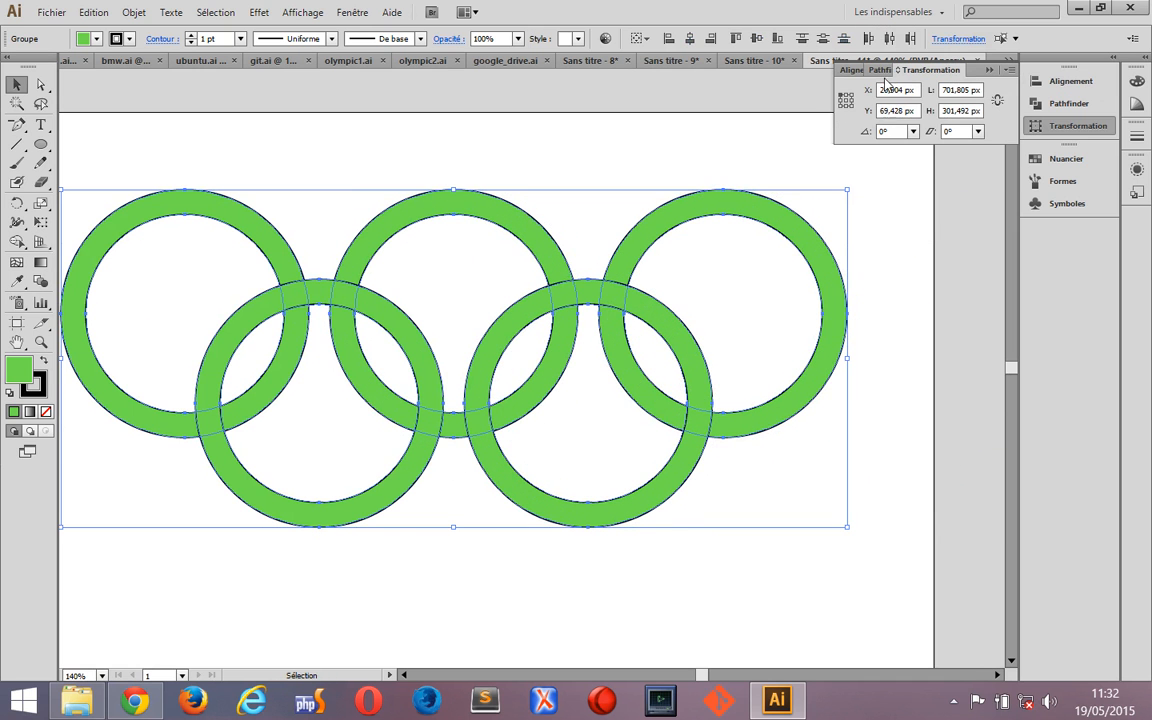
left_click(880, 70)
left_click(850, 146)
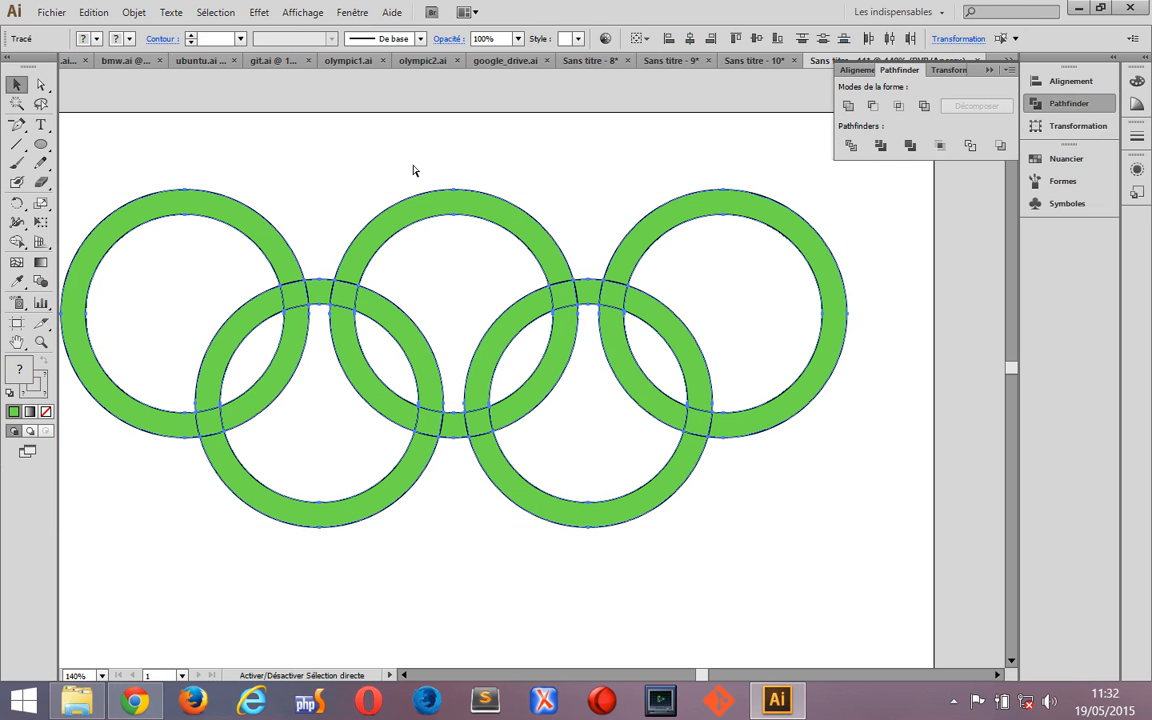
left_click(502, 551)
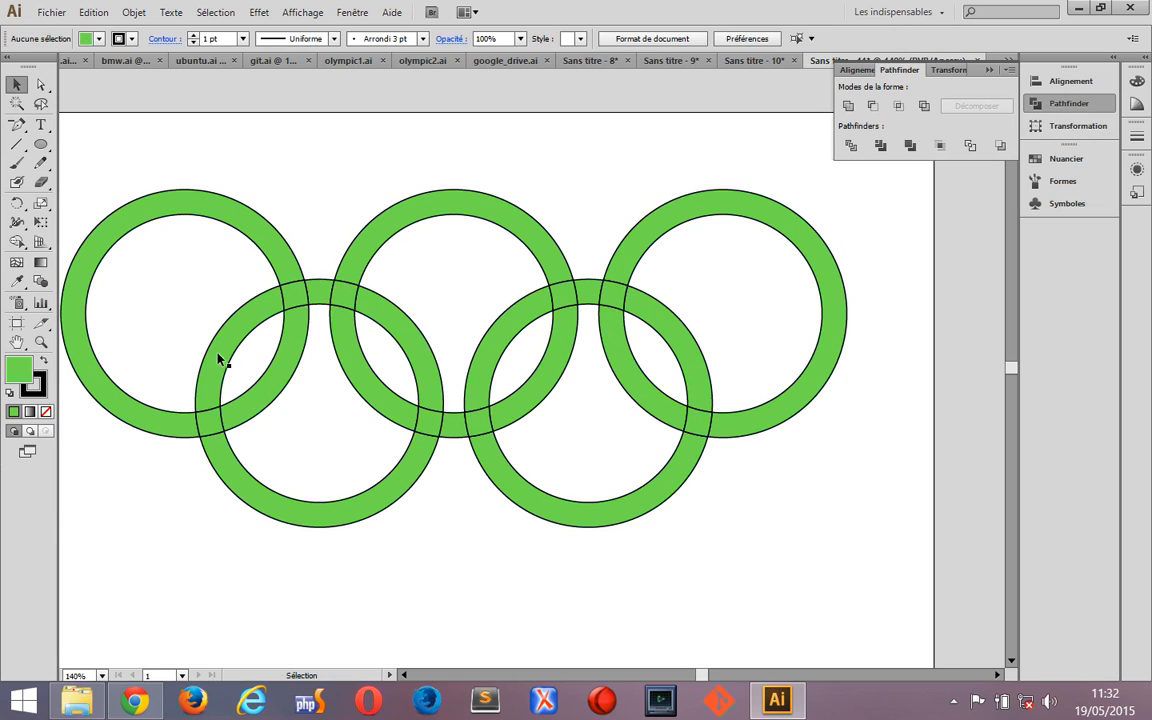
Unite the lower-left ring's bottom and left arcs with the lower crossing piece it shares with the upper-left ring
left_click(216, 412)
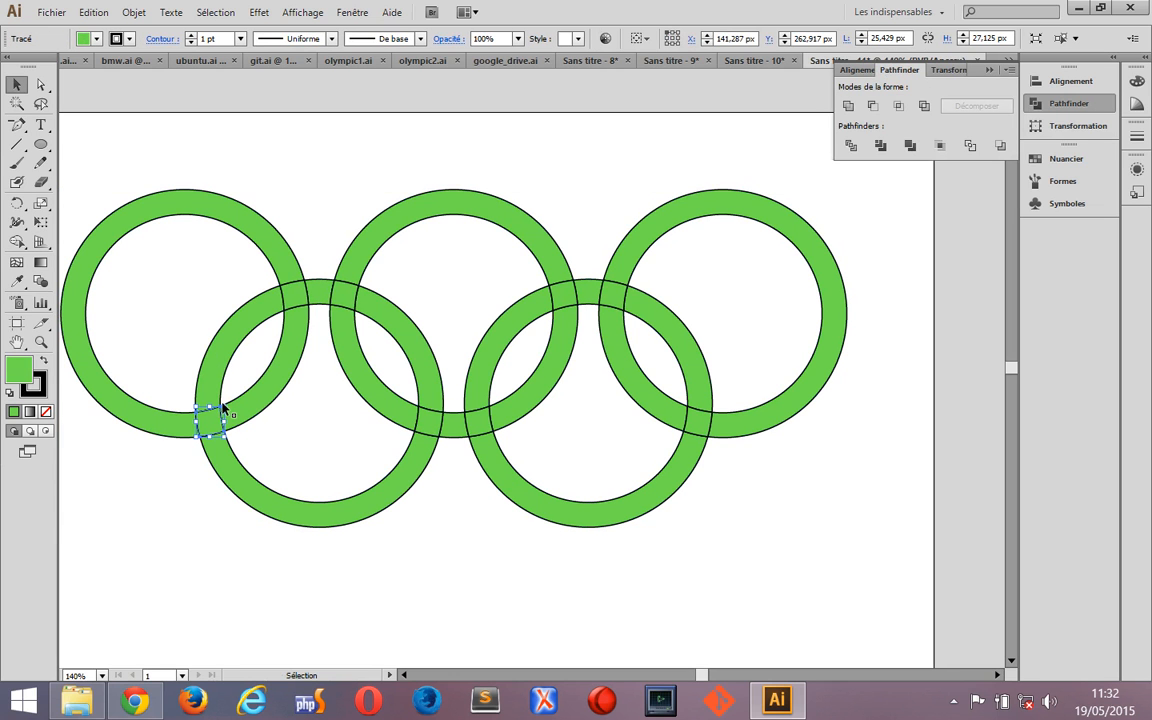
left_click(238, 459)
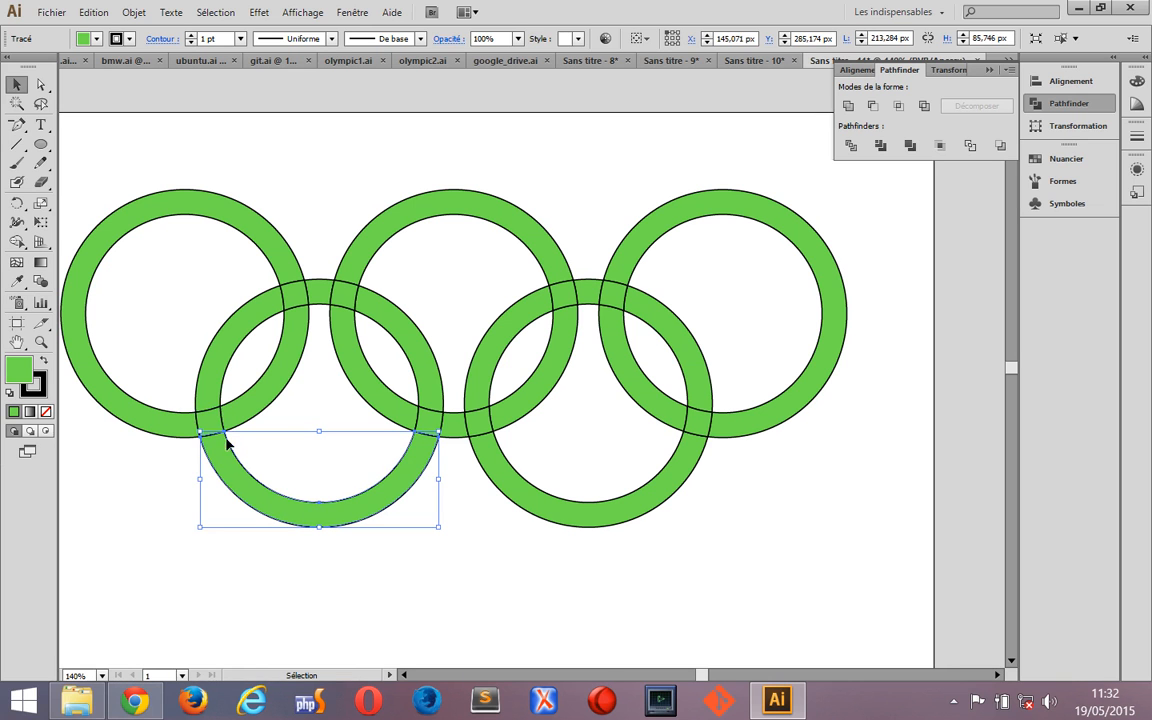
left_click(213, 388, "shift")
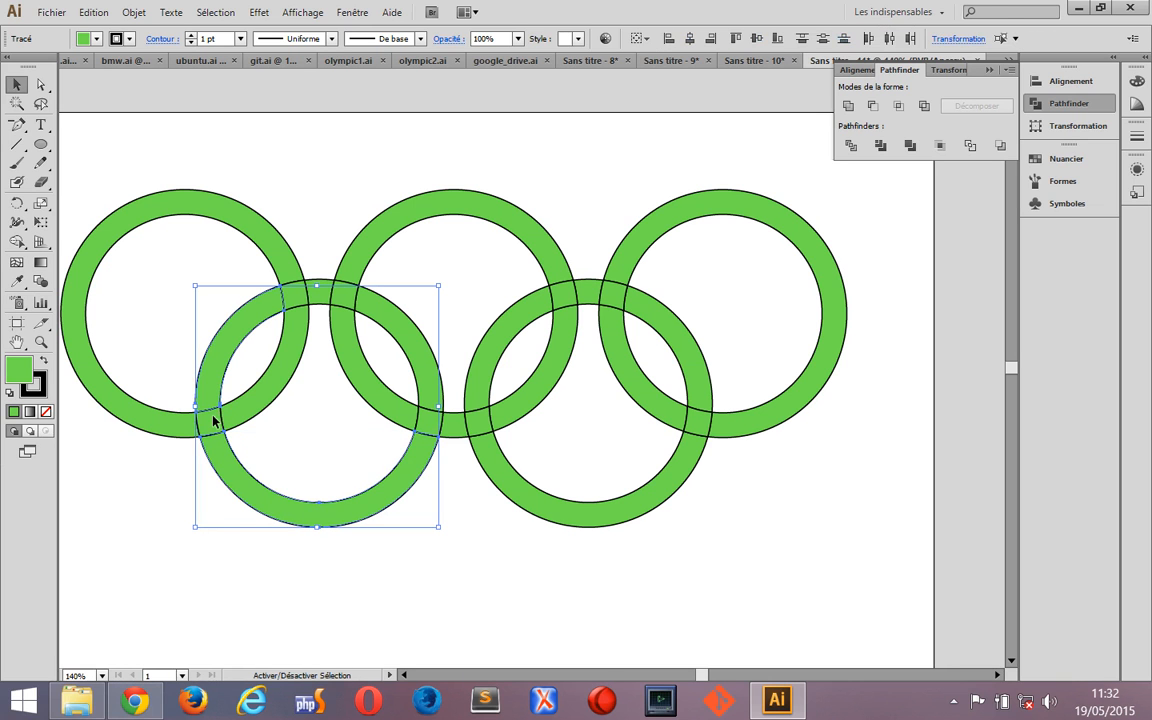
left_click(847, 106)
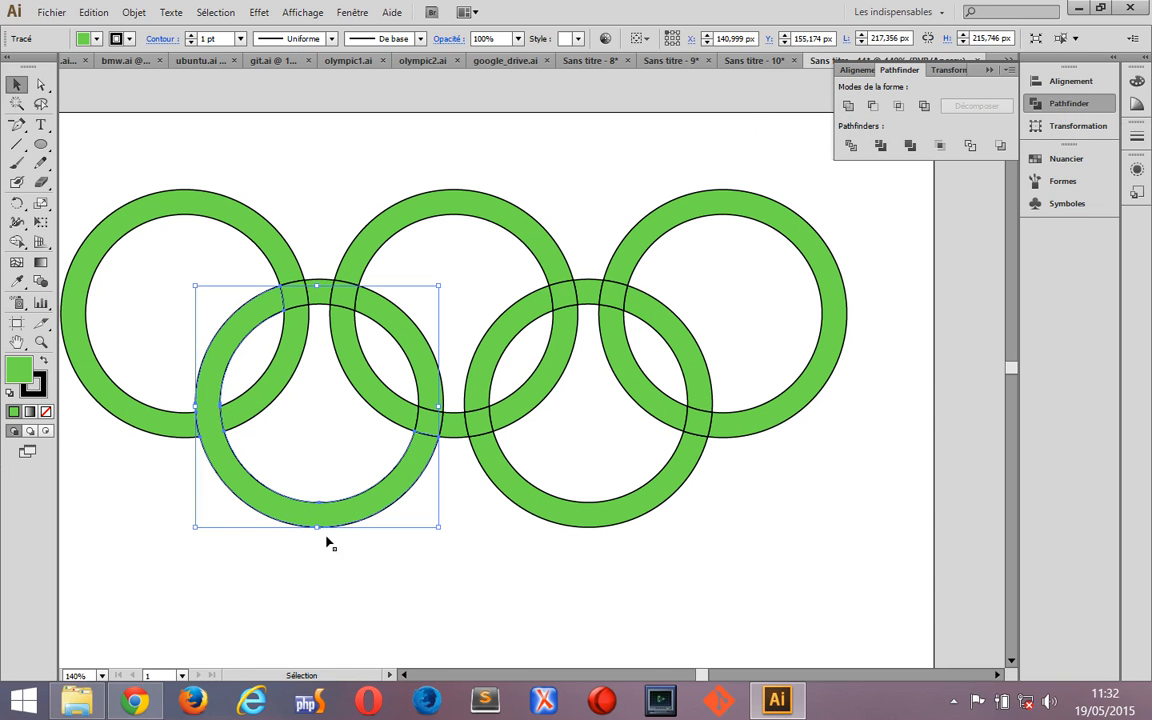
Unite the upper-left ring's inner arc, its upper crossing piece and its main arc, then deselect
left_click(280, 386)
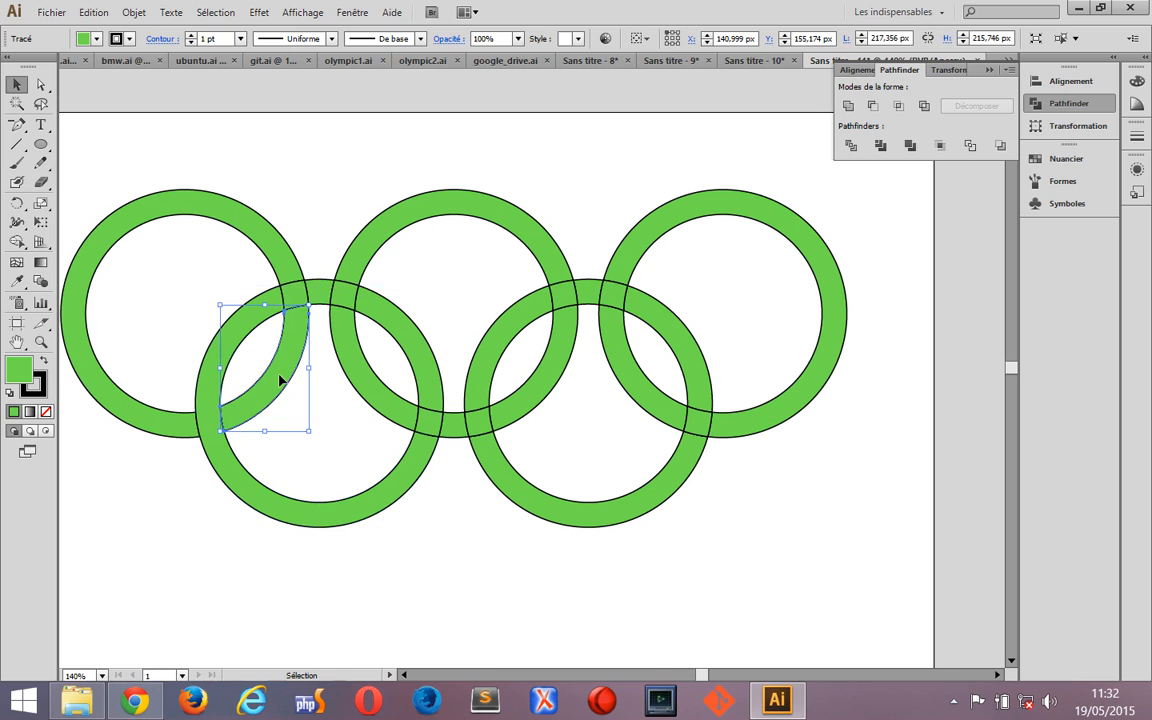
left_click(293, 285, "shift")
left_click(267, 237, "shift")
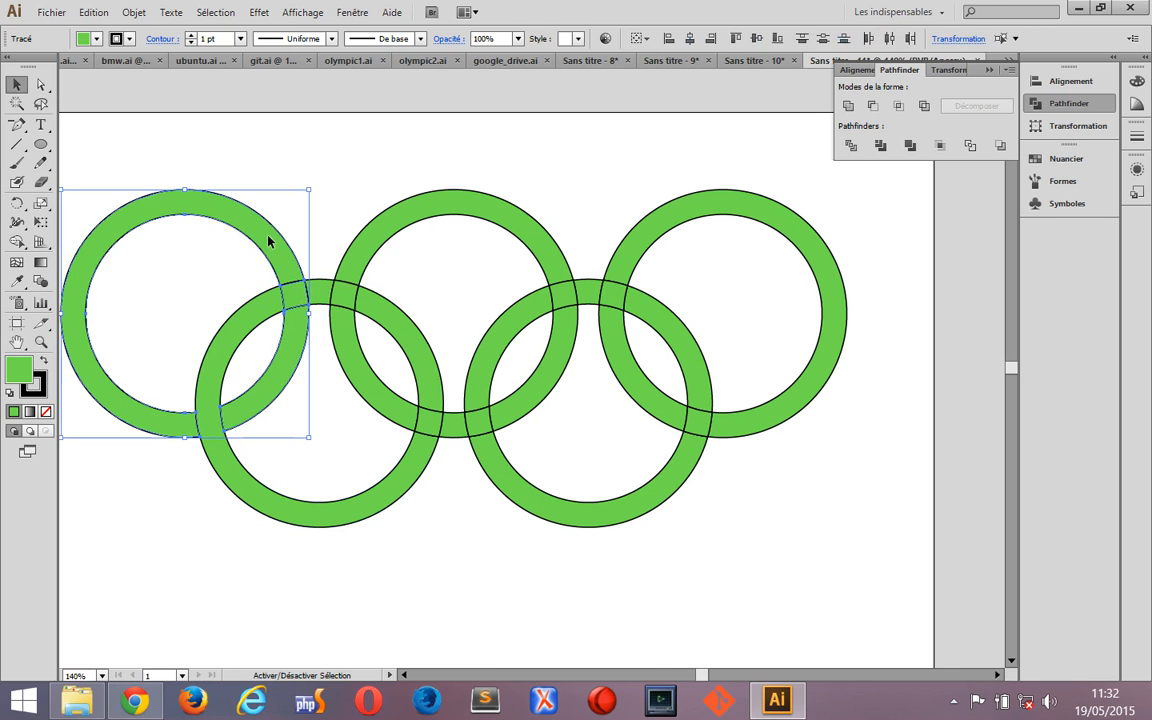
left_click(849, 108)
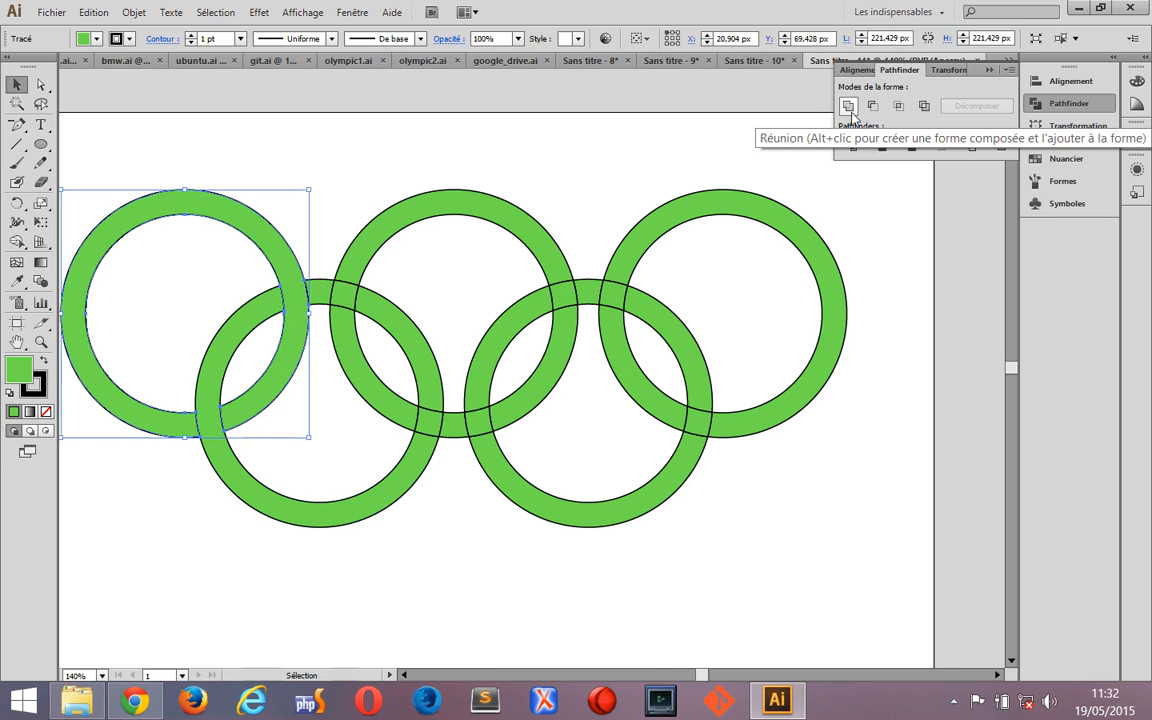
left_click(460, 577)
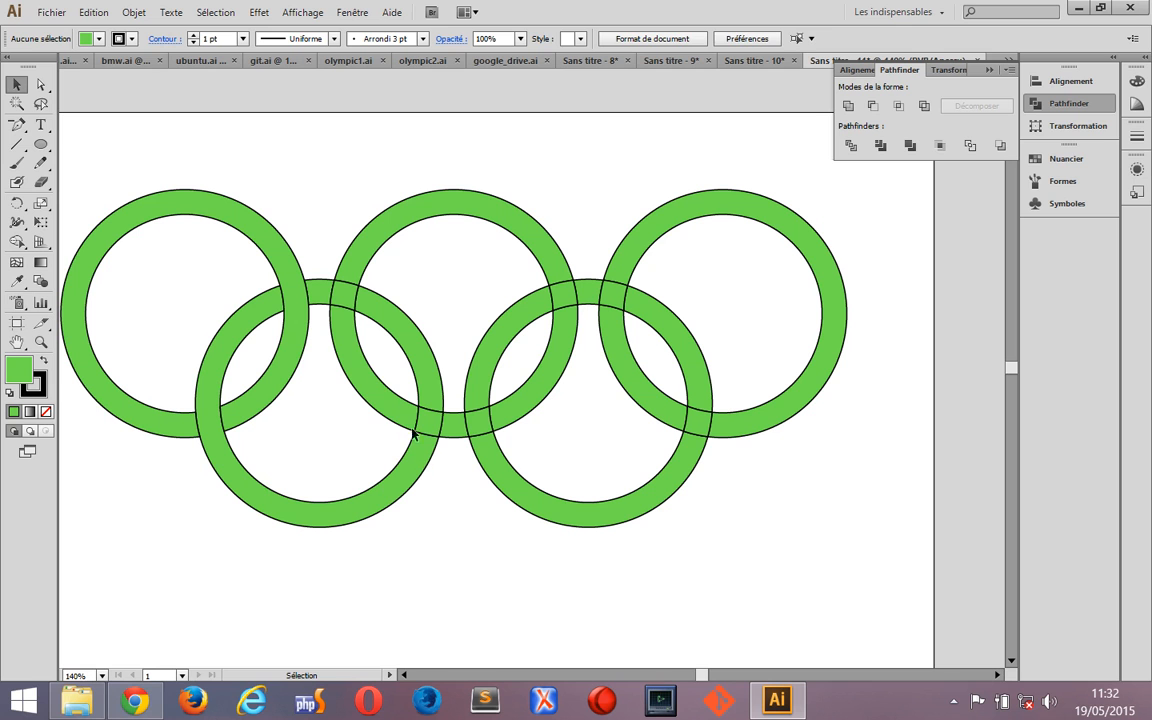
Unite the upper-middle ring's lower-left arc and short bottom arc with the crossing piece between them
left_click(378, 388)
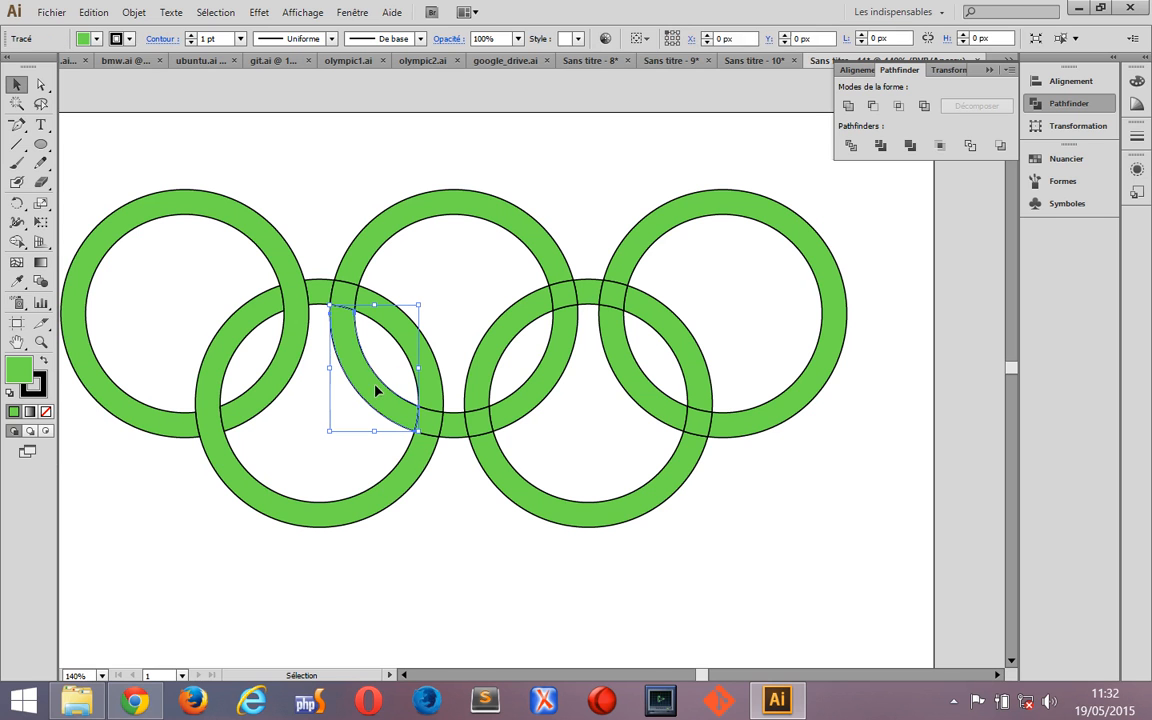
left_click(440, 420, "shift")
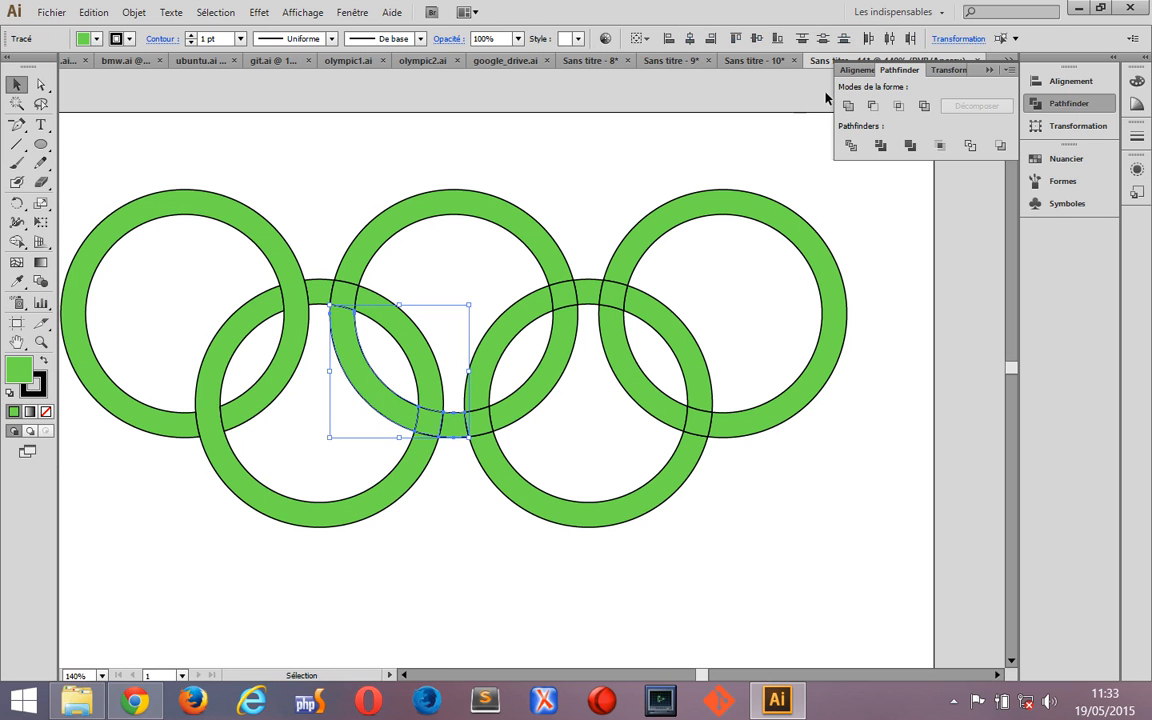
left_click(849, 106)
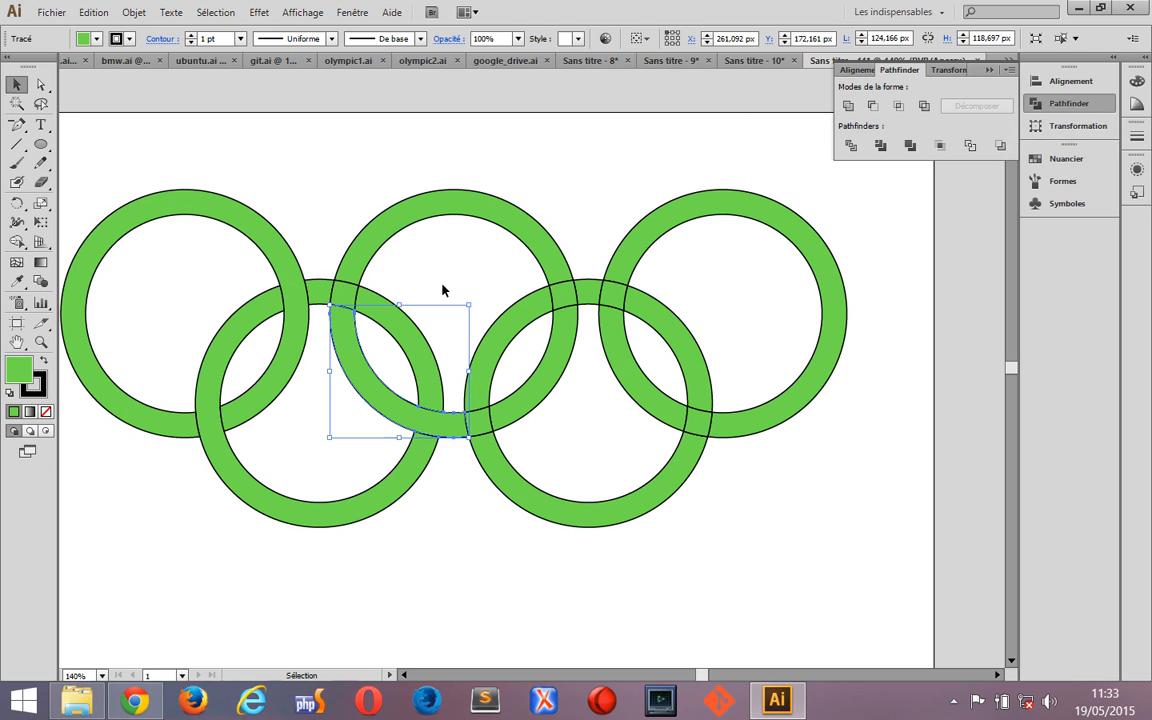
Unite the lower-left ring's short top arc, its upper crossing piece with the upper-middle ring and its right arc
left_click(316, 295)
left_click(355, 297, "shift")
left_click(386, 314, "shift")
left_click(849, 106)
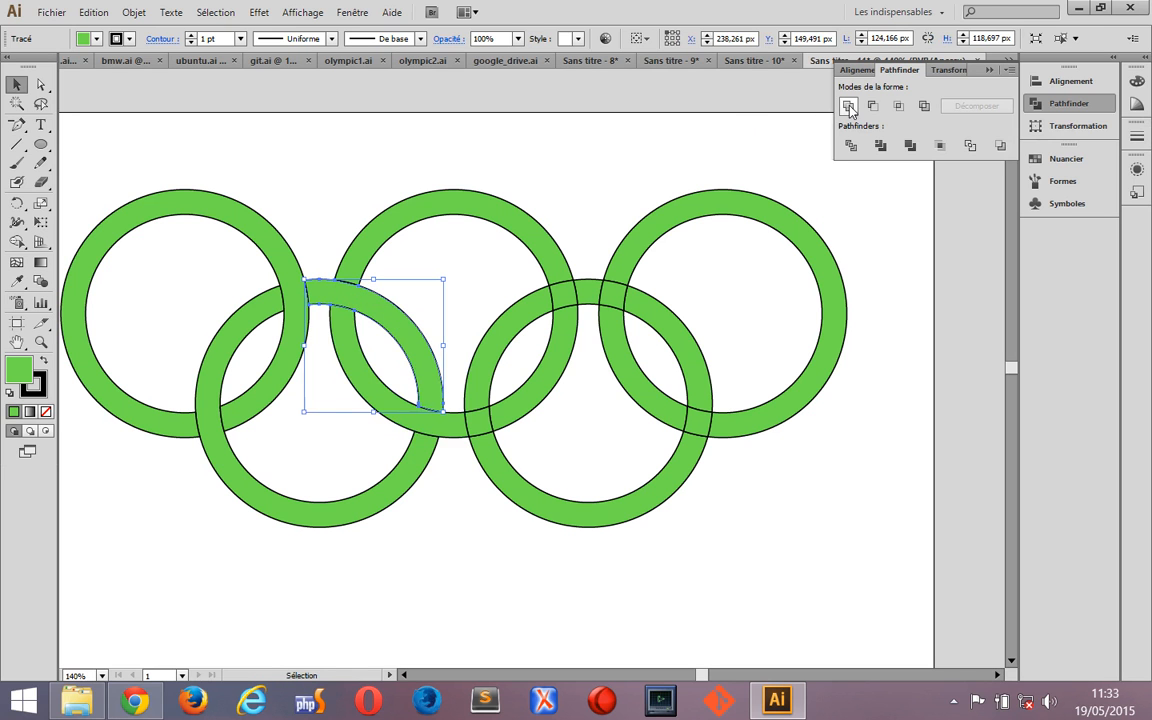
Unite the upper-middle ring's lower-left arc, the lower crossing piece it shares with the lower-right ring and its lower-right arc
left_click(452, 428)
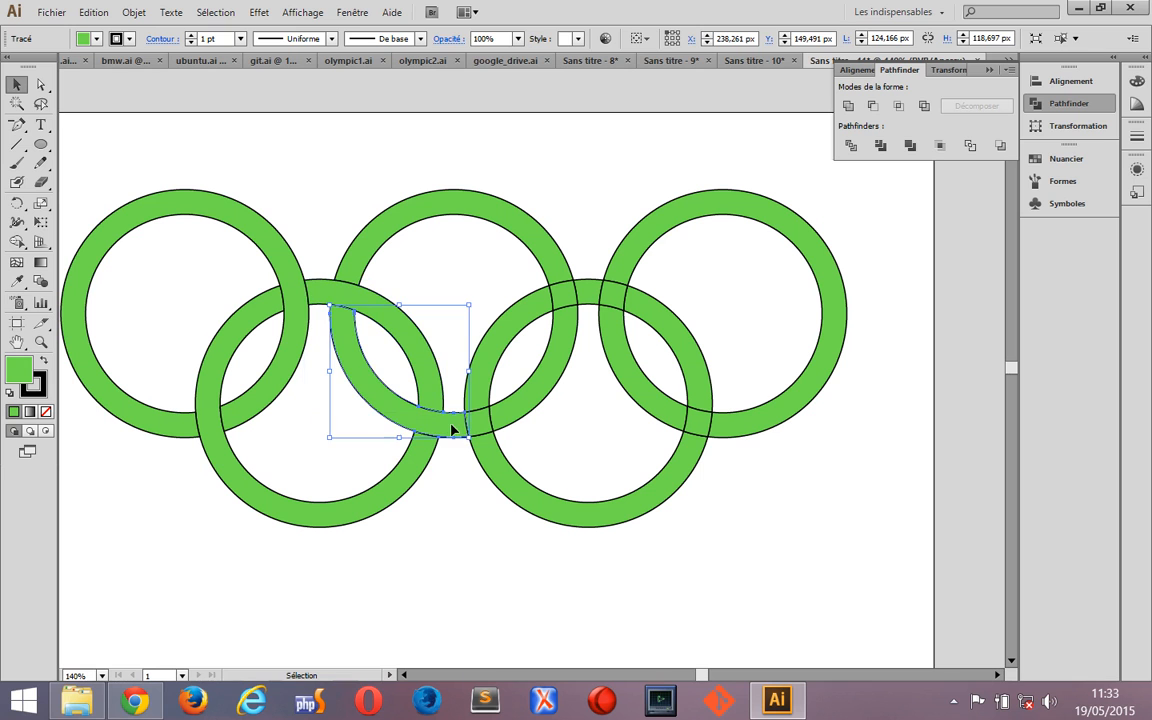
left_click(476, 427, "shift")
left_click(526, 402, "shift")
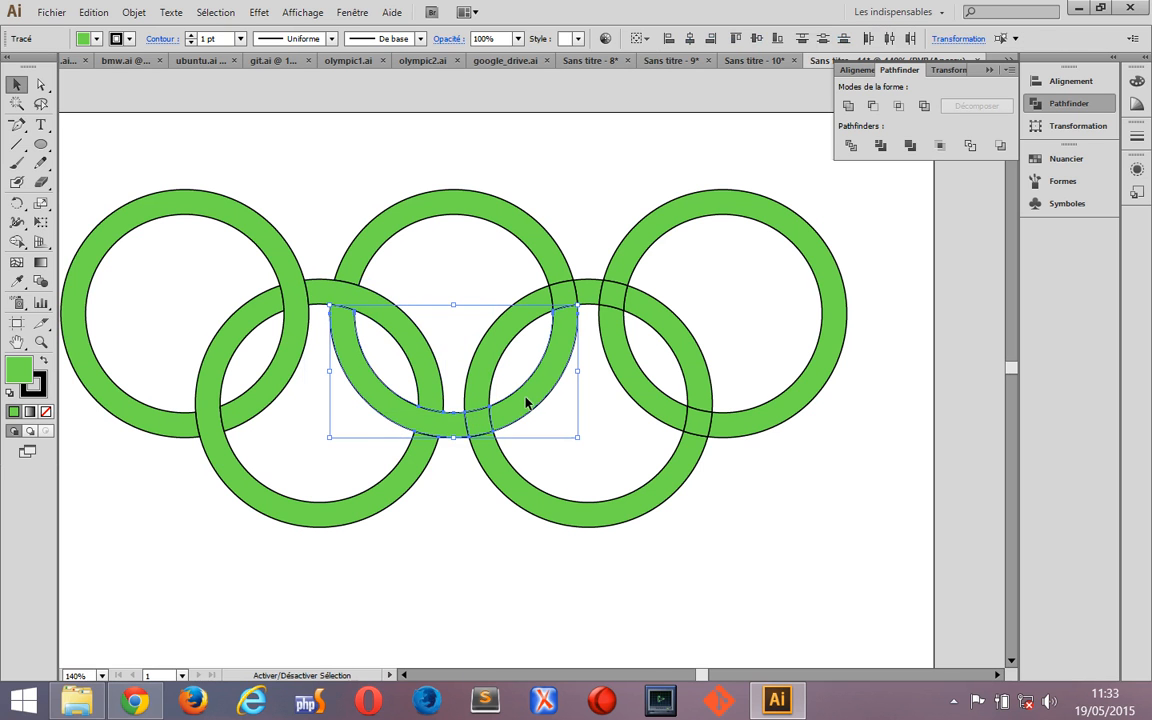
left_click(849, 106)
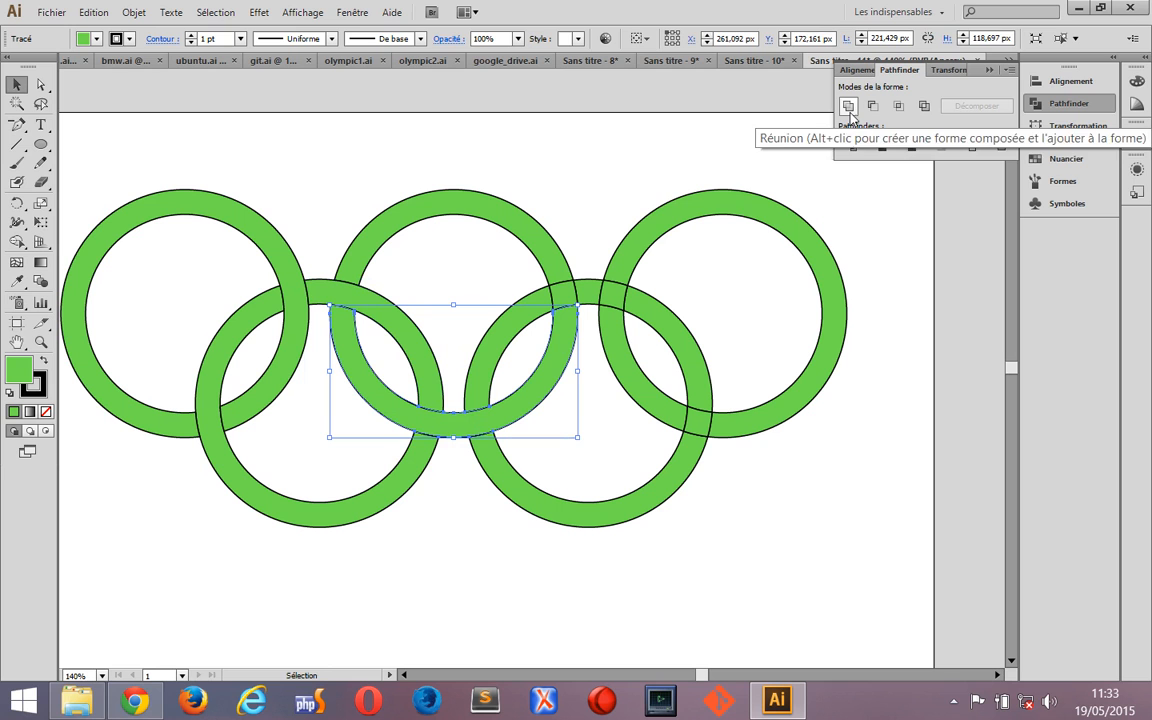
Unite the lower-right ring's upper-left arc, its upper crossing piece with the upper-middle ring and its short top arc
left_click(510, 335)
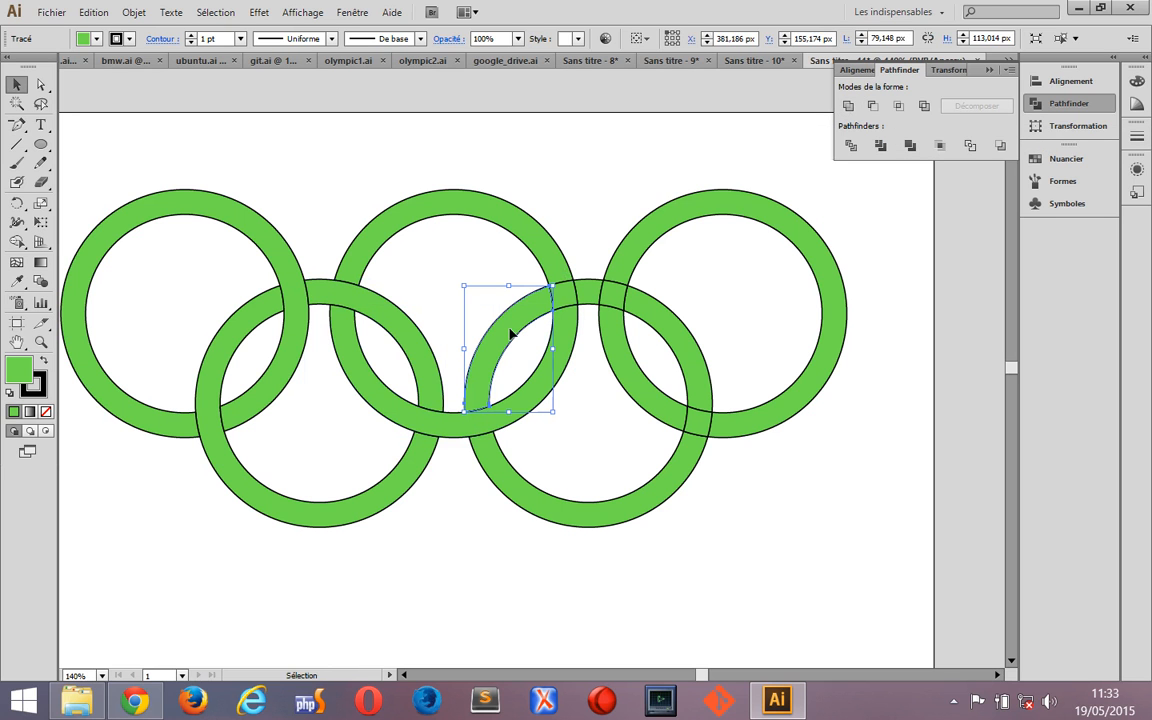
left_click(565, 298, "shift")
left_click(585, 292, "shift")
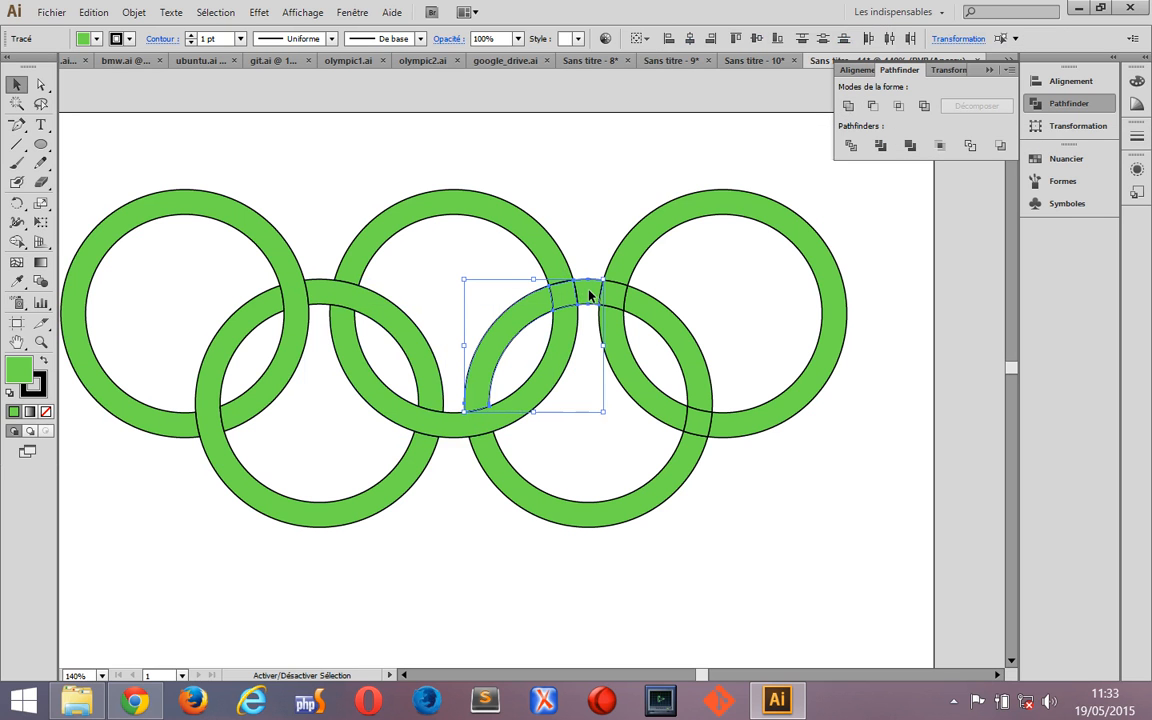
left_click(849, 106)
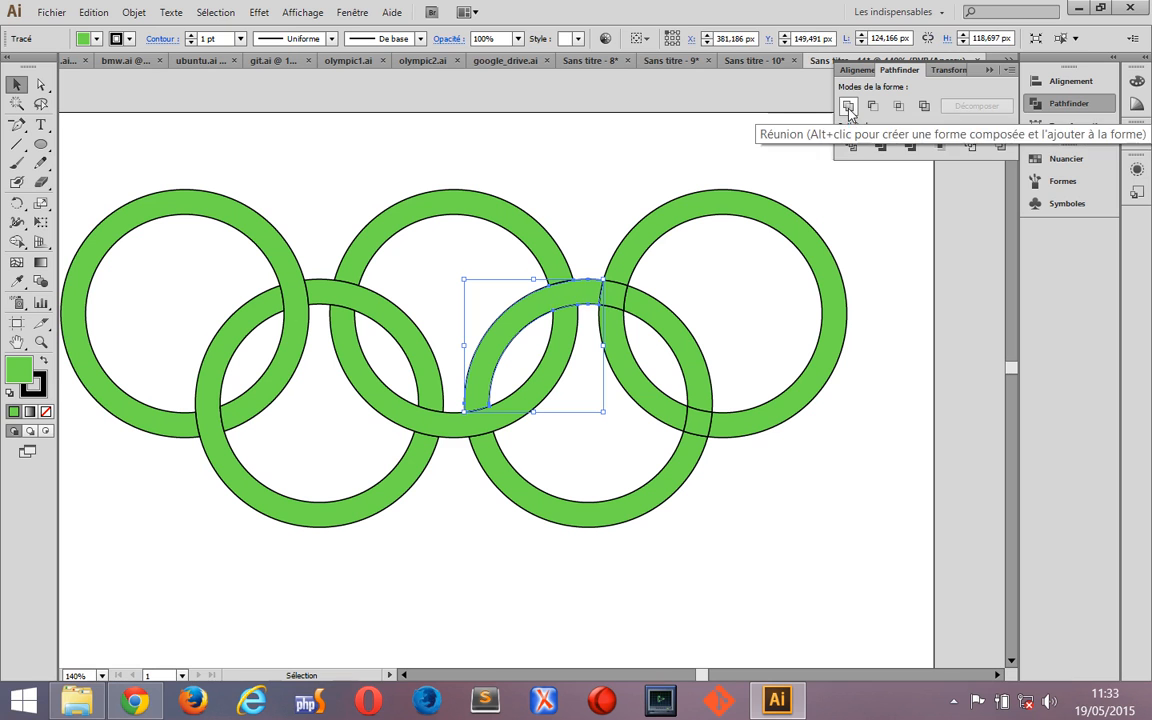
Unite the upper-right ring's inner arc, the upper crossing piece it shares with the lower-right ring and its main arc
left_click(630, 356)
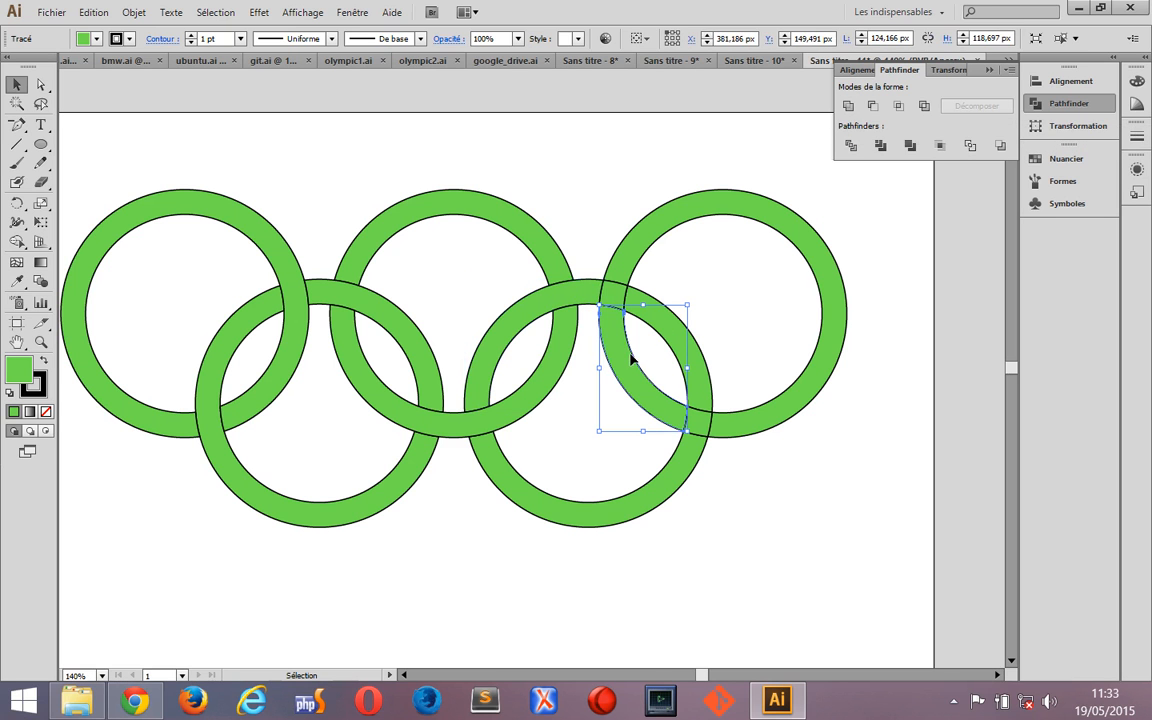
left_click(620, 303, "shift")
left_click(634, 248, "shift")
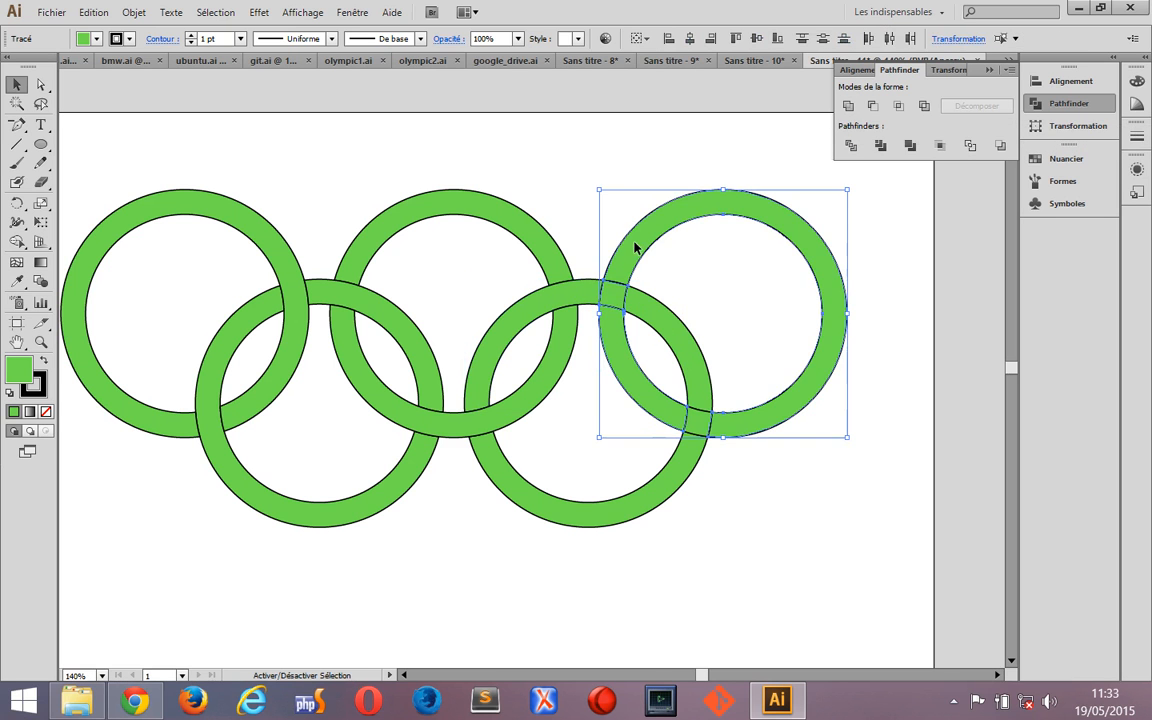
left_click(848, 106)
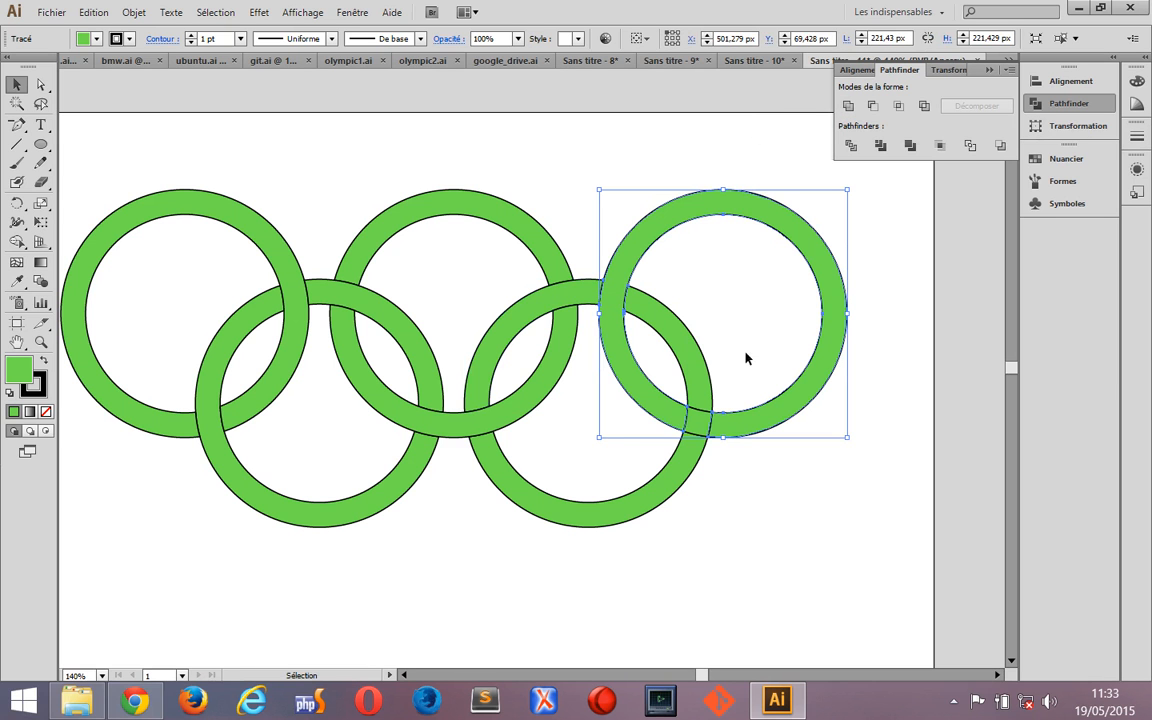
Unite the lower-right ring's right arc, its lower crossing piece with the upper-right ring and its bottom arc, then deselect
left_click(699, 370)
left_click(679, 481, "shift")
left_click(848, 106)
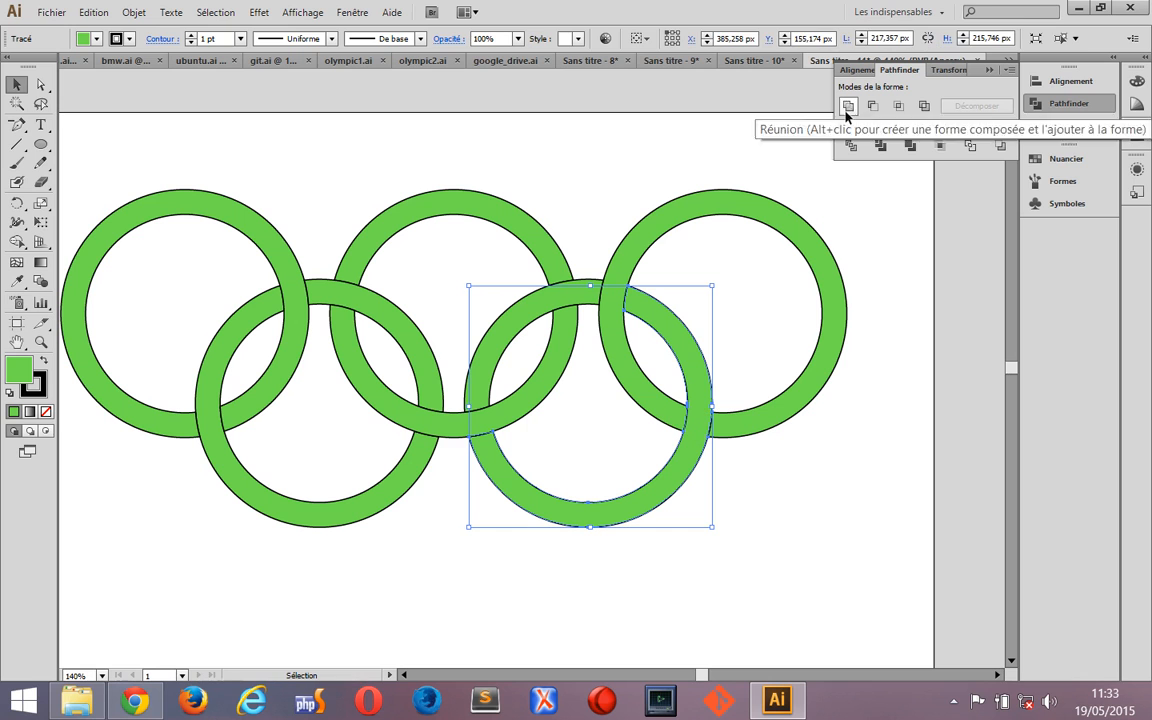
left_click(815, 517)
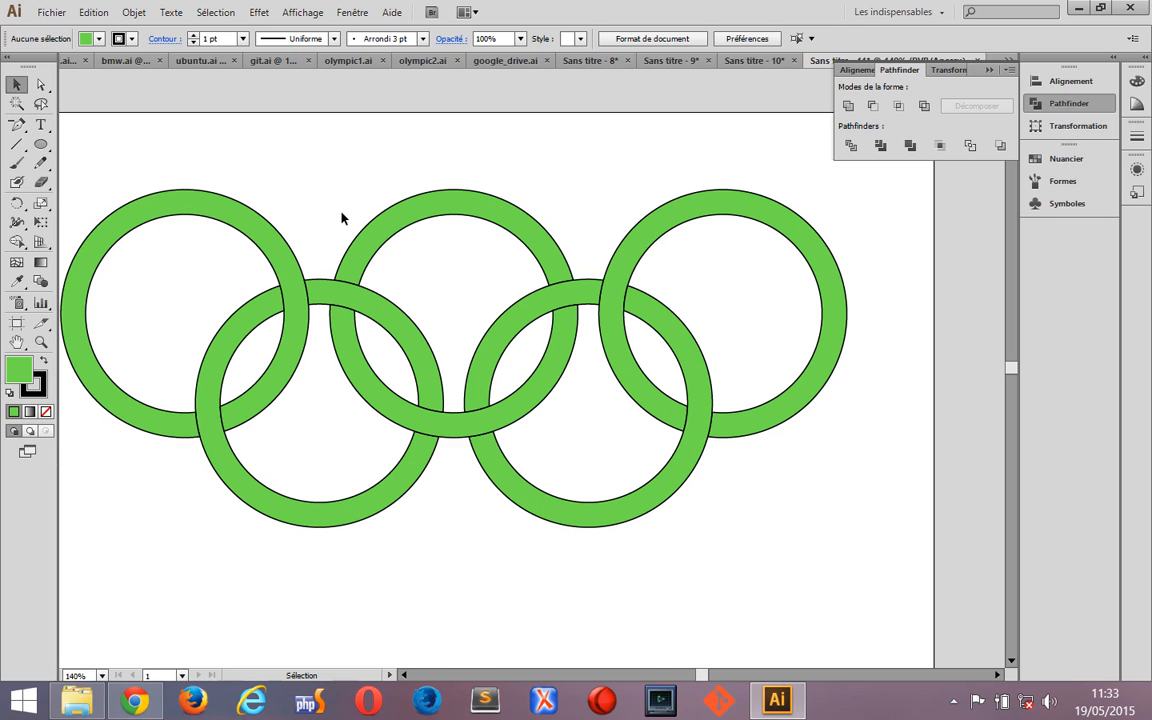
Select all the ring pieces and set their stroke color to white (FFFFFF)
key("ctrl")
key("ctrl+a")
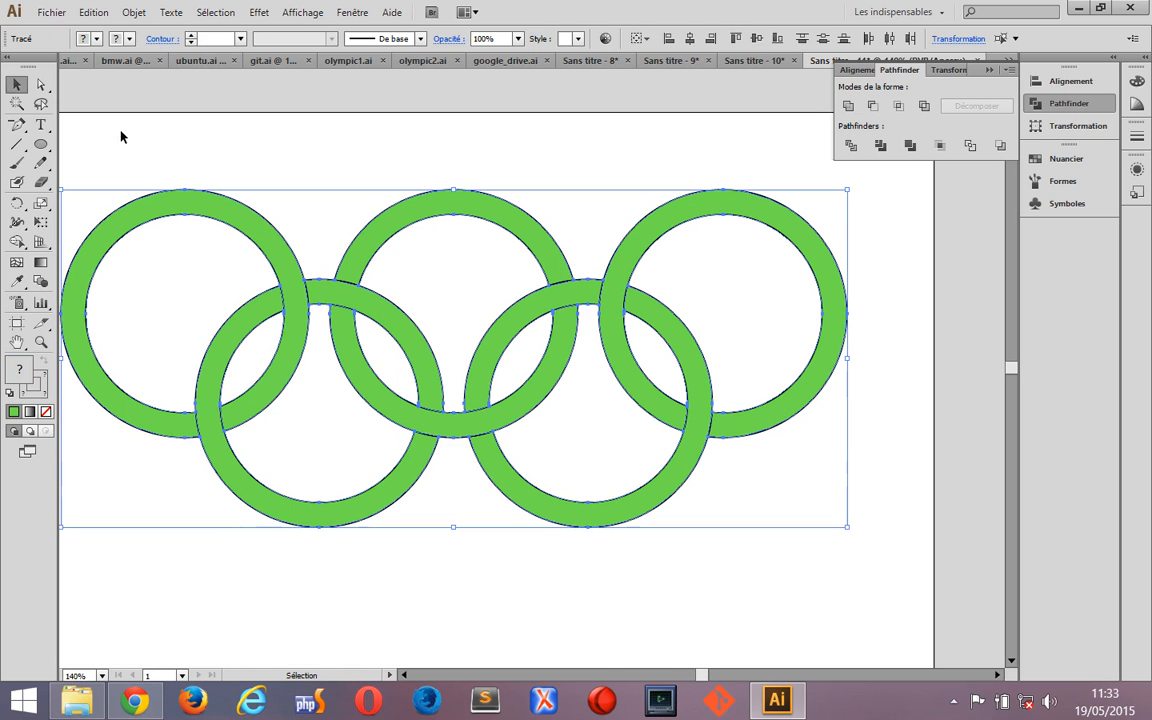
left_click(38, 388)
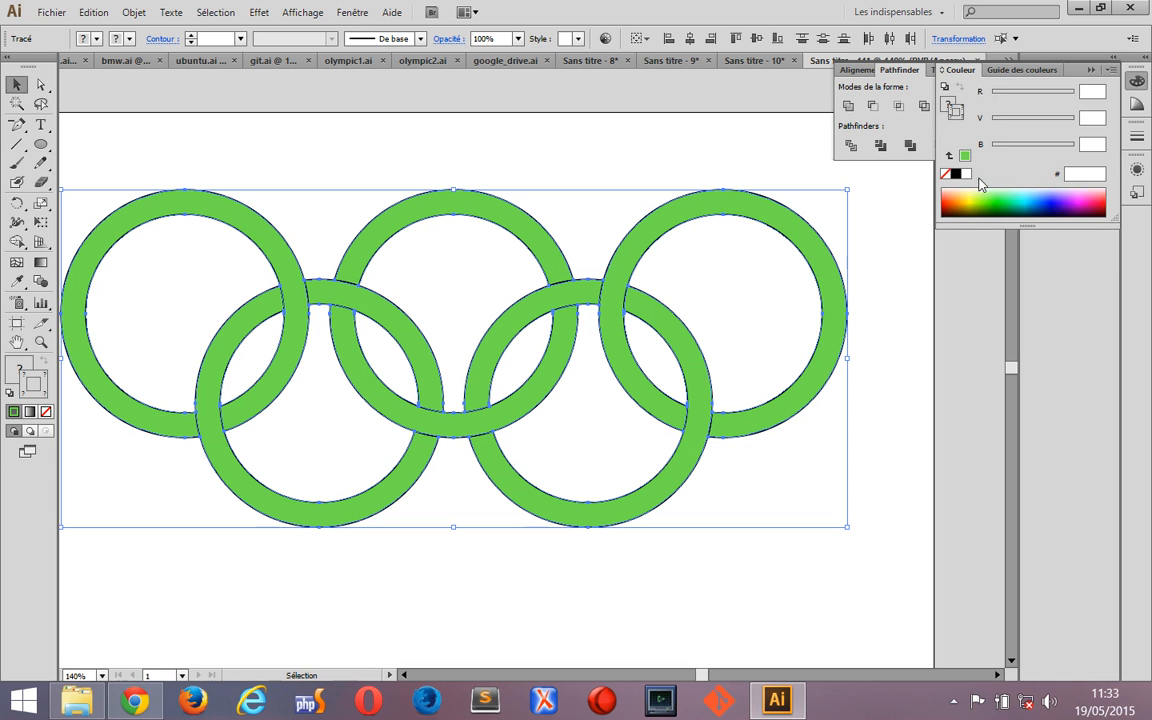
left_click(966, 175)
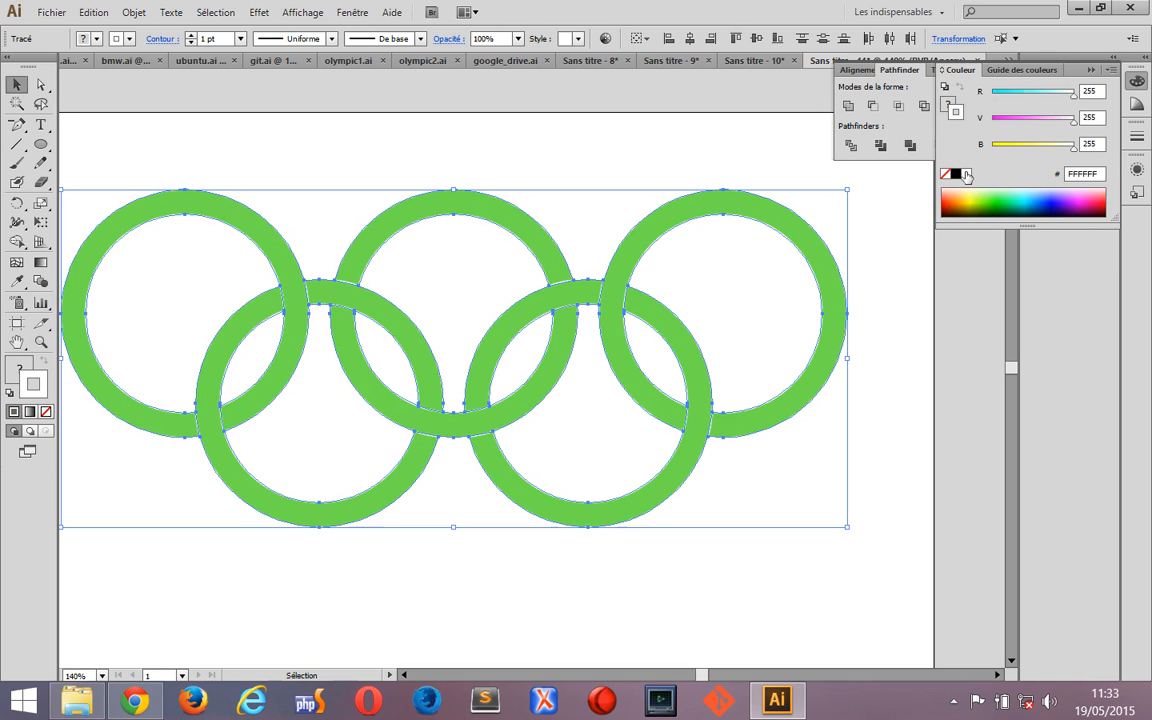
Increase the stroke weight of all ring pieces to 8 pt, then deselect them
left_click(191, 35)
left_click(191, 35)
left_click(191, 35)
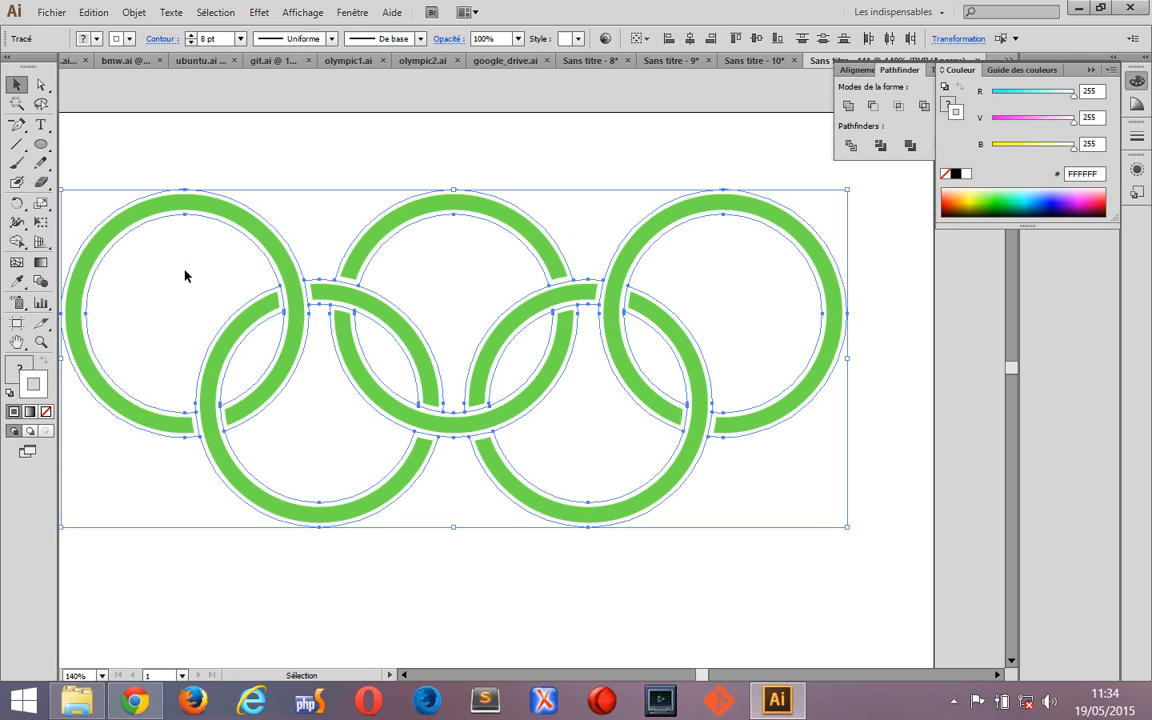
left_click(157, 465)
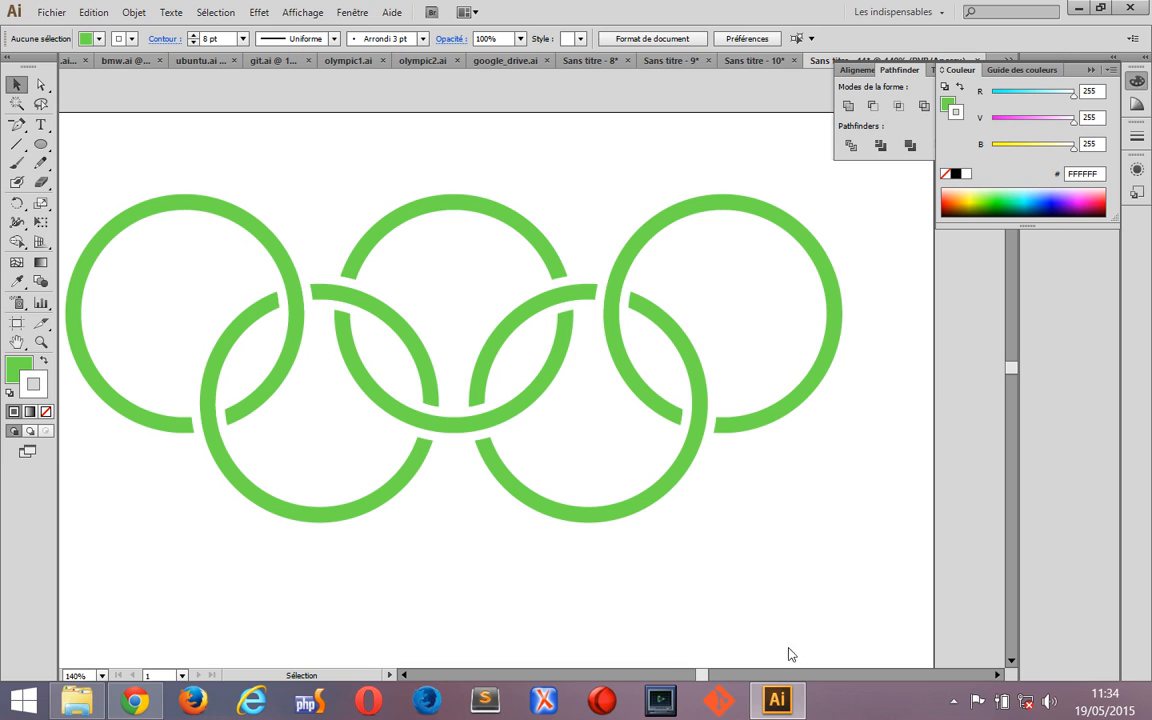
left_click(602, 700)
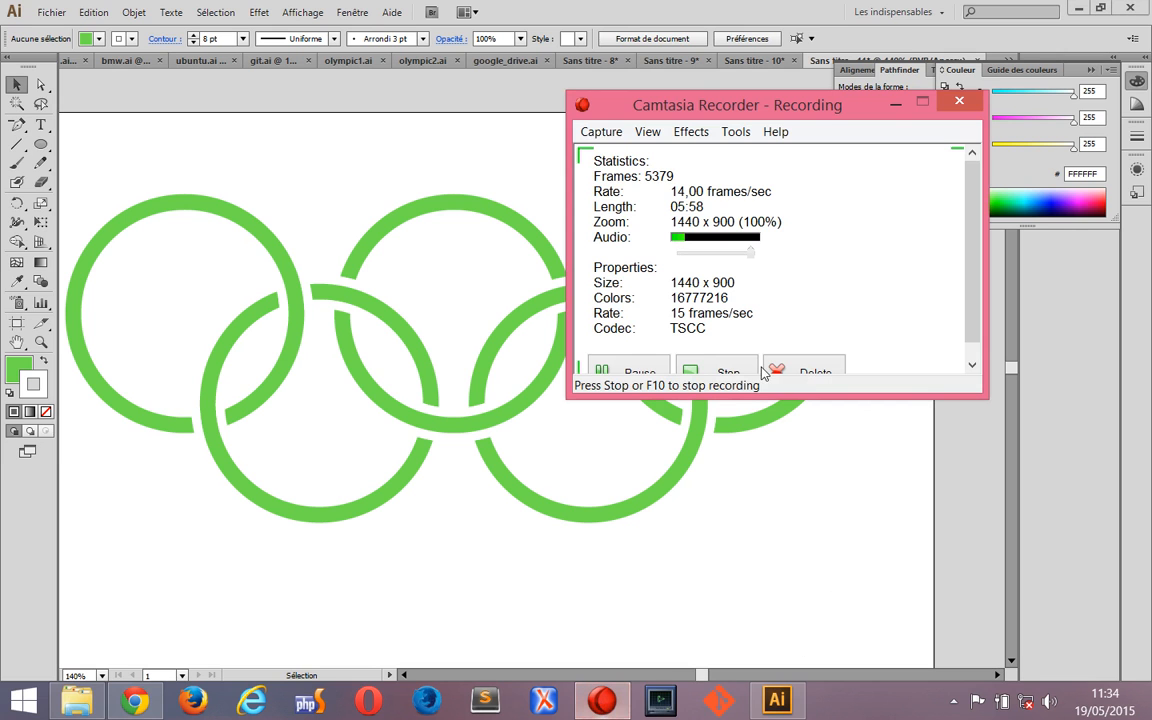